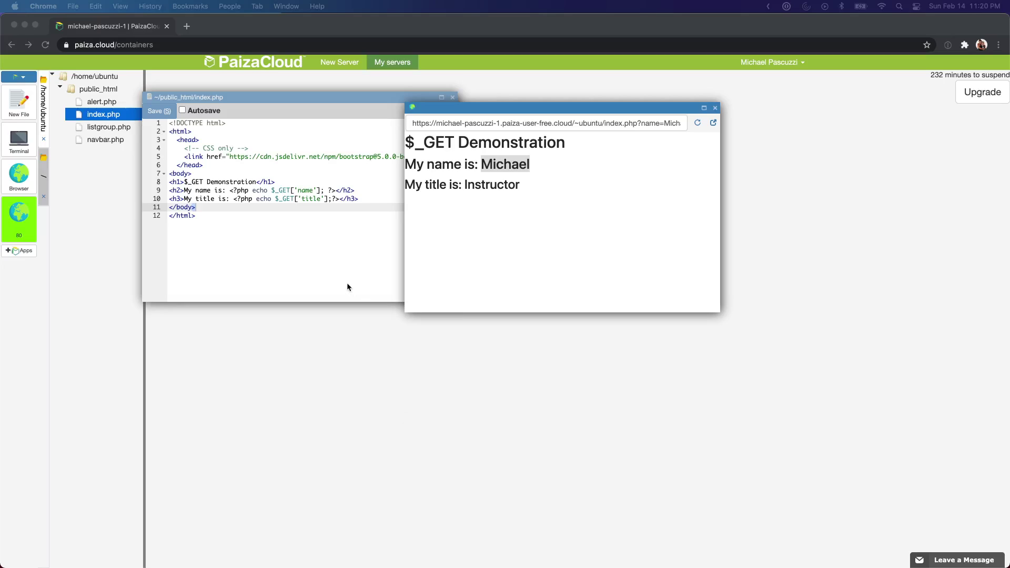
Step: Duplicate the line-10 title heading onto a new line 12 of index.php
left_click(274, 201)
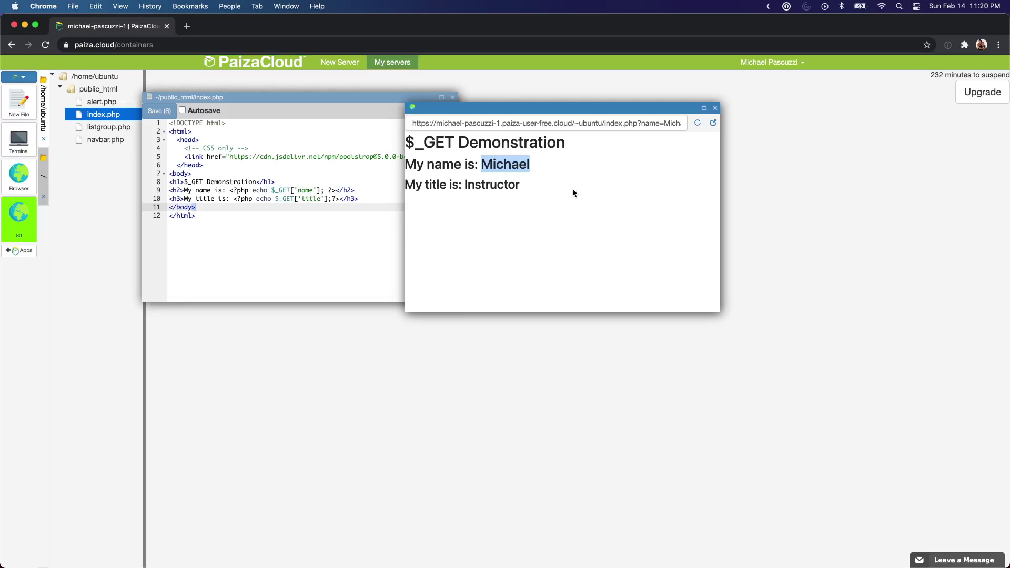
left_click(525, 185)
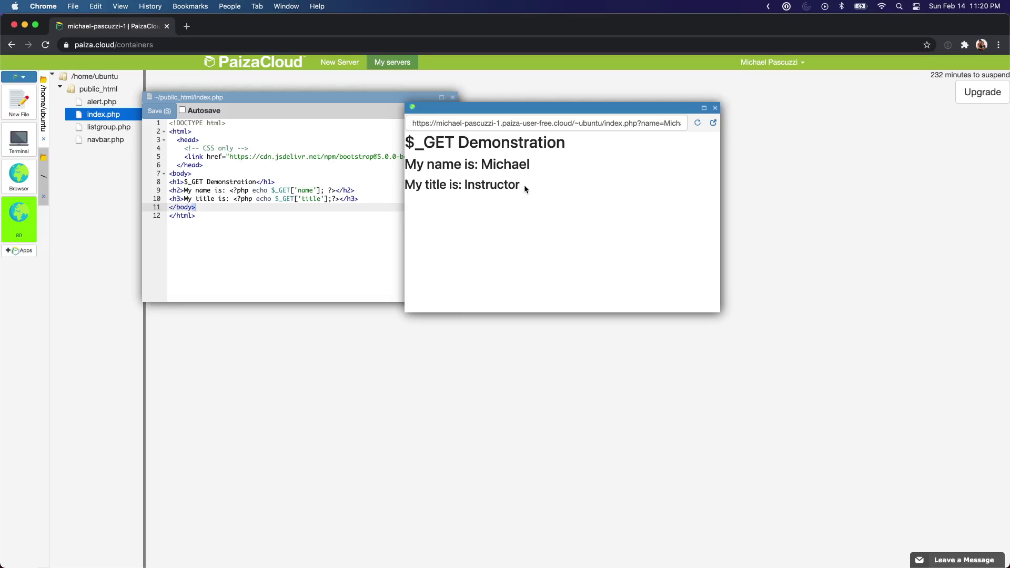
left_click(308, 216)
left_click_drag(375, 198, 168, 199)
key("super+c")
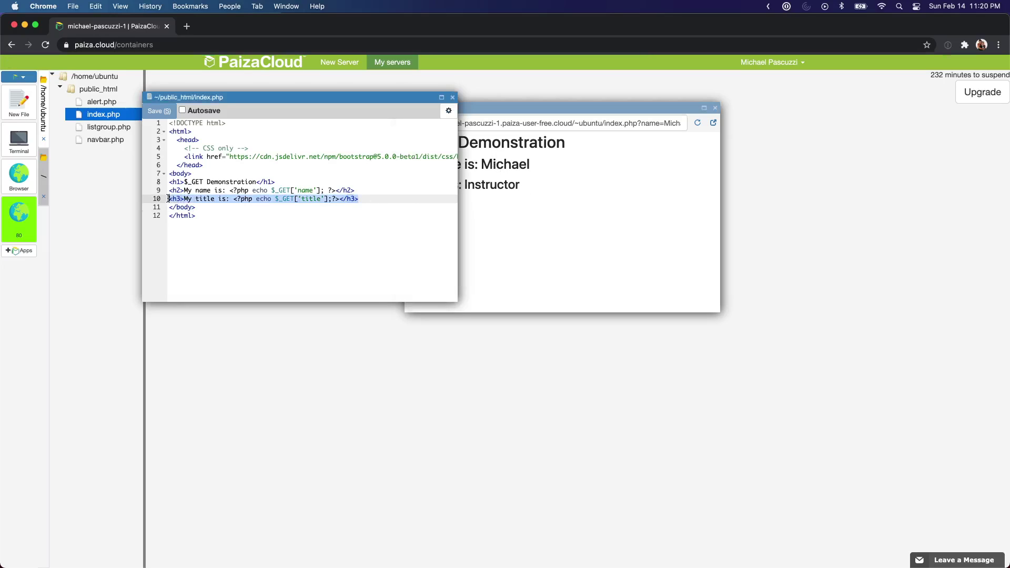
left_click(364, 197)
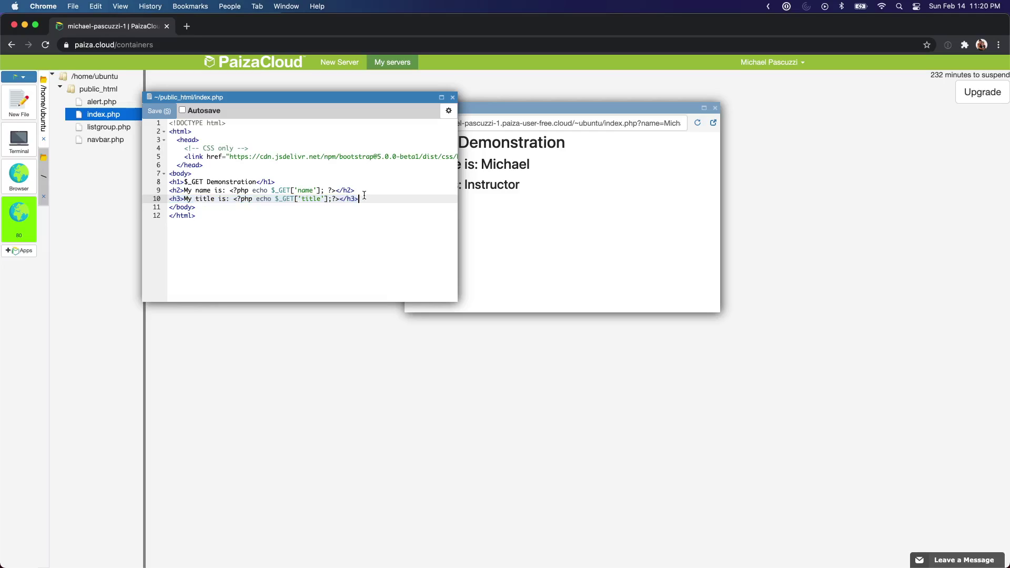
key("Return")
key("Return")
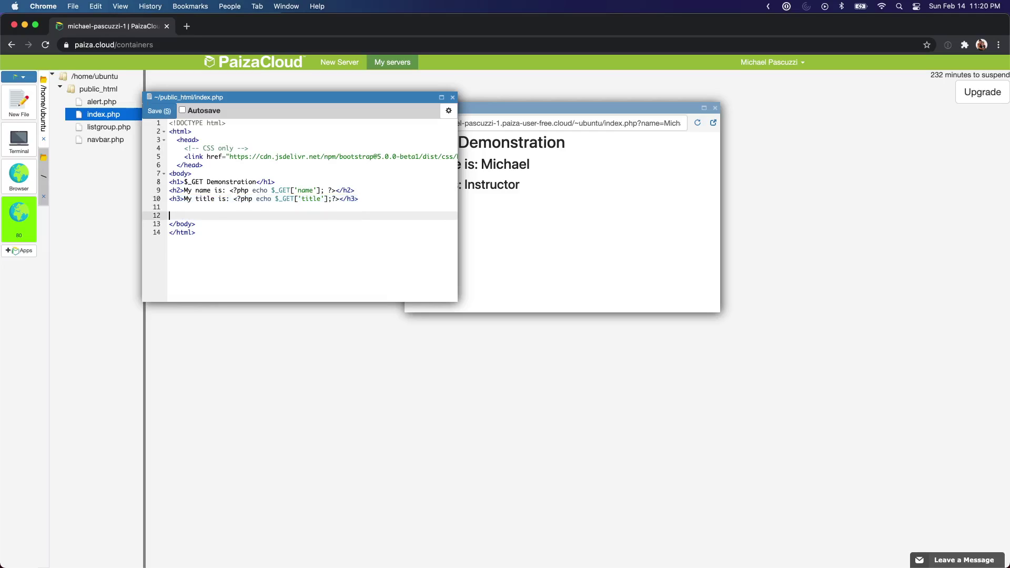
key("super+v")
Step: Change line 12's opening and closing h3 tags to h4
left_click_drag(183, 216, 170, 212)
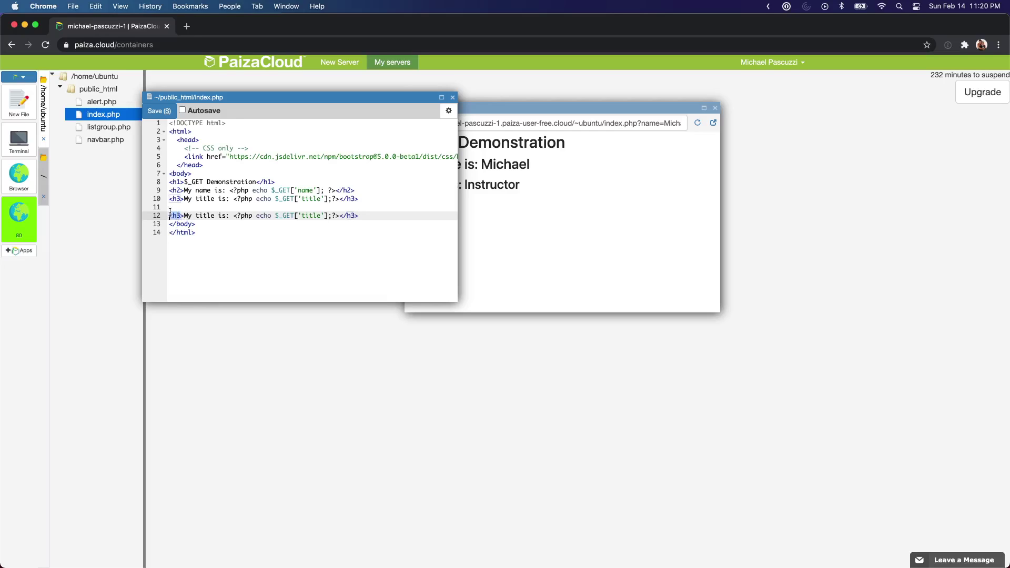
left_click(178, 215)
key("BackSpace")
type("4")
left_click(362, 215)
key("Left")
key("BackSpace")
type("4")
Step: Check the preview address query, then select the word 'title' on line 12 to relabel it 'website'
left_click(569, 183)
left_click_drag(549, 123, 755, 122)
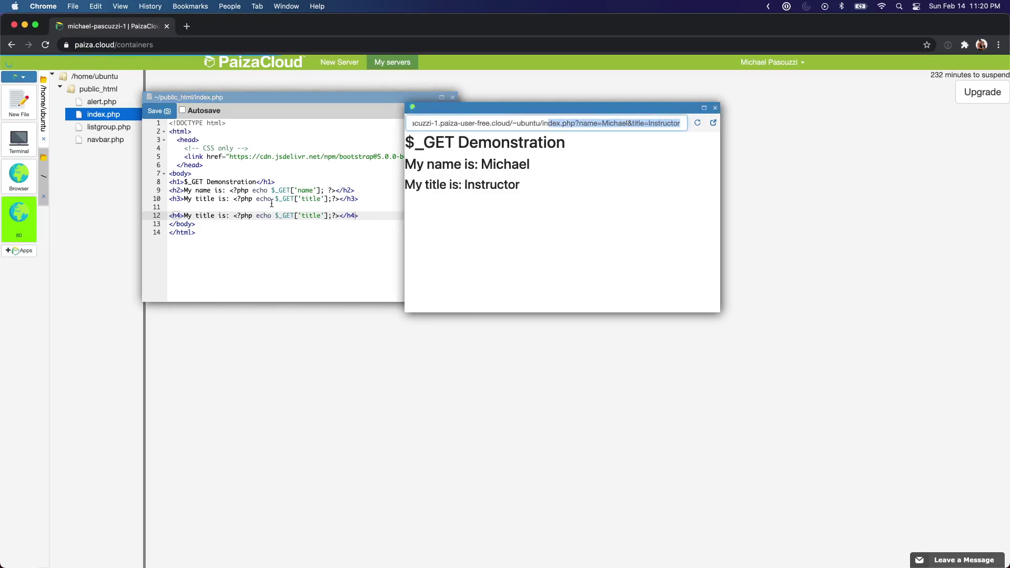
key("Right")
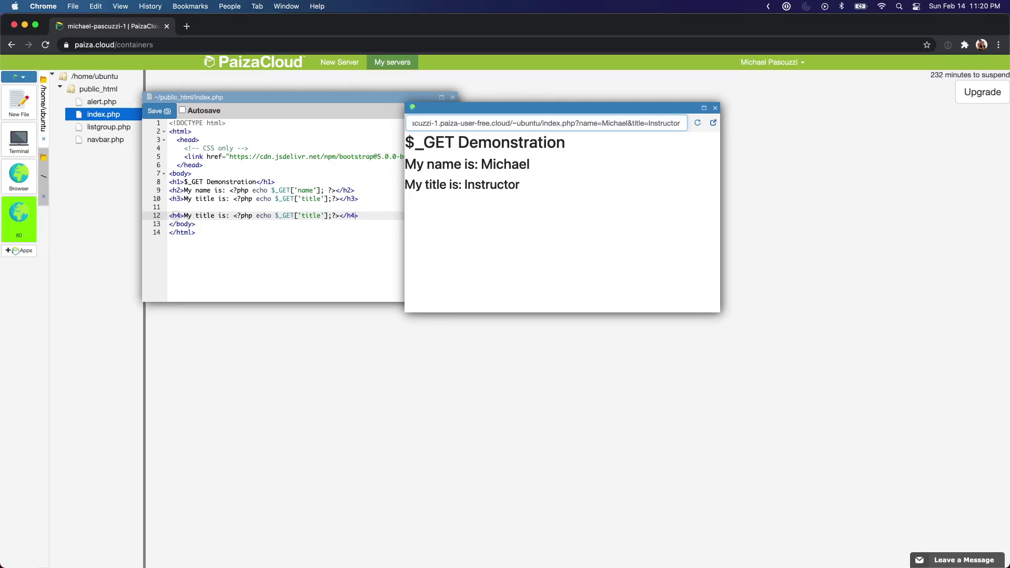
double_click(204, 215)
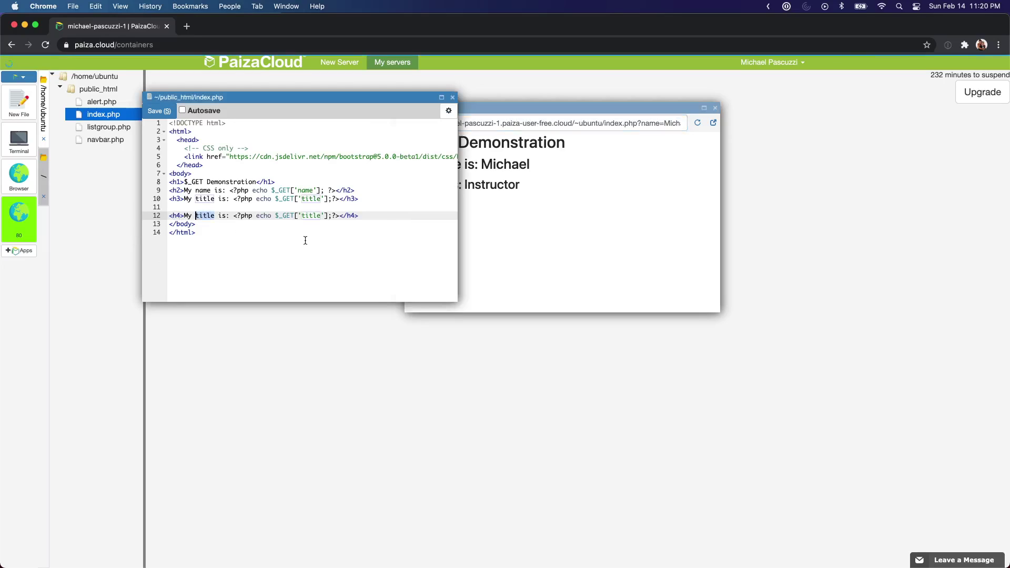
type("website")
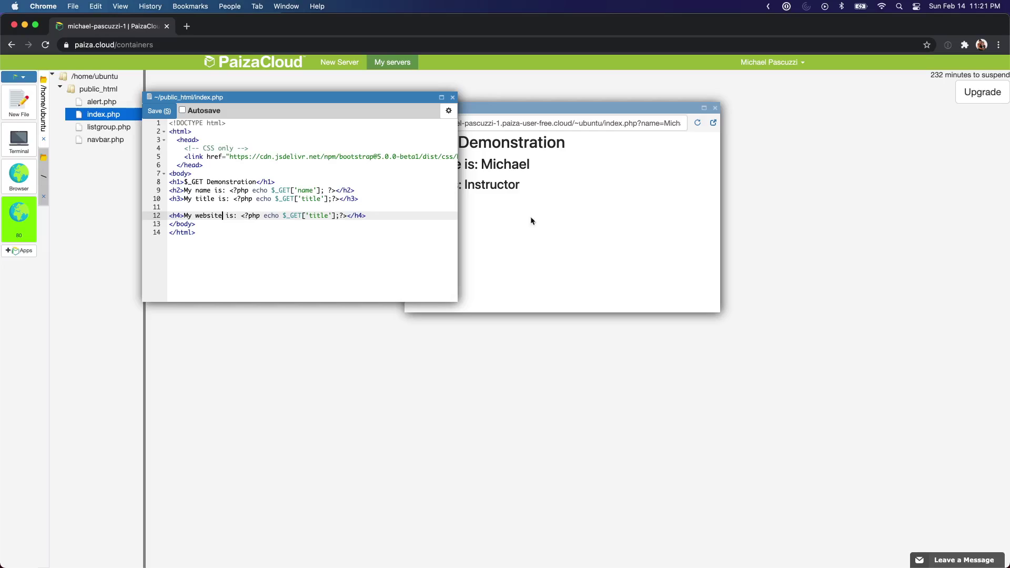
Step: Append '&website=google' to the preview address and dismiss the stray Save As dialog
left_click(638, 123)
key("Return")
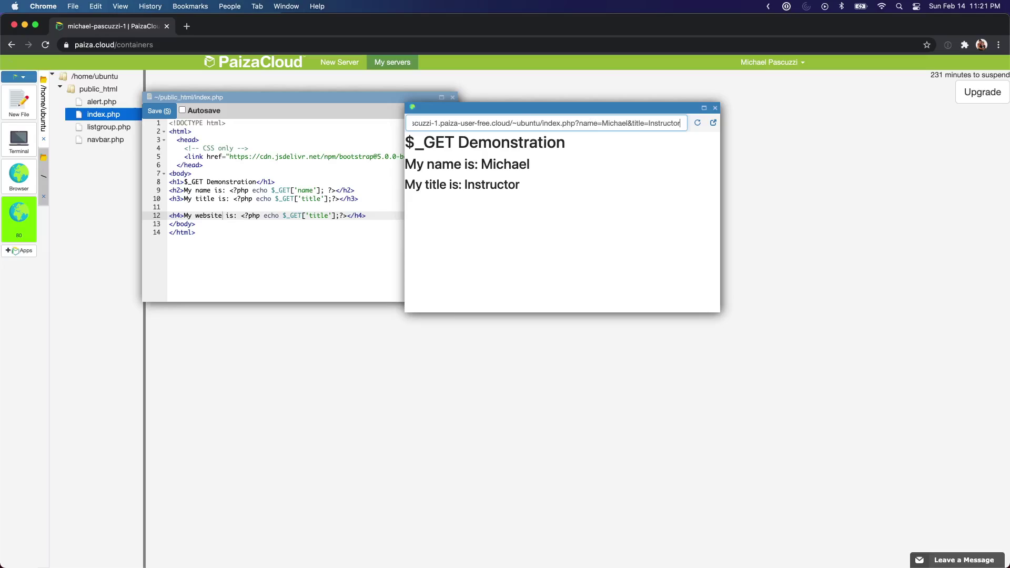
type("&webs")
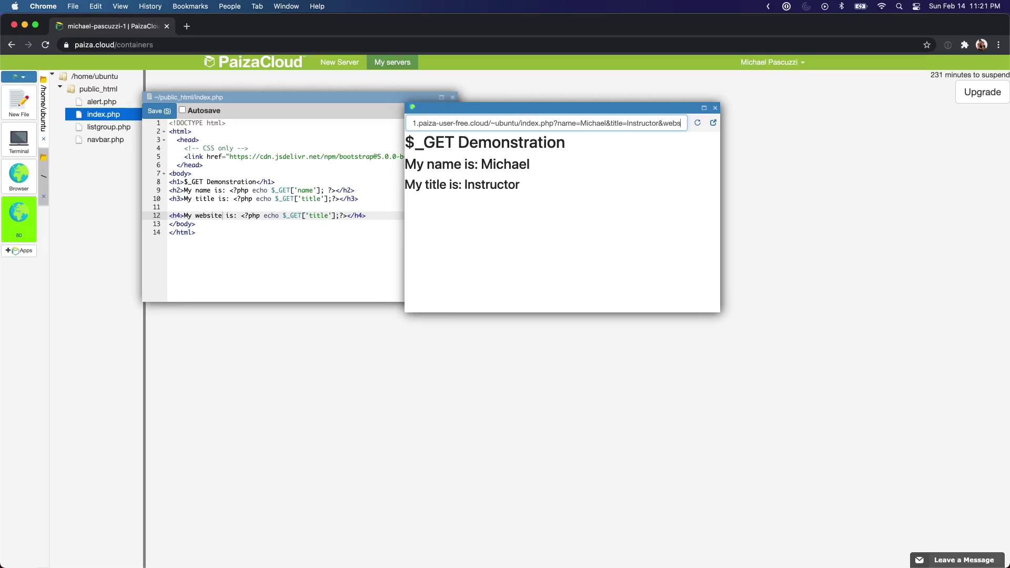
type("ite=")
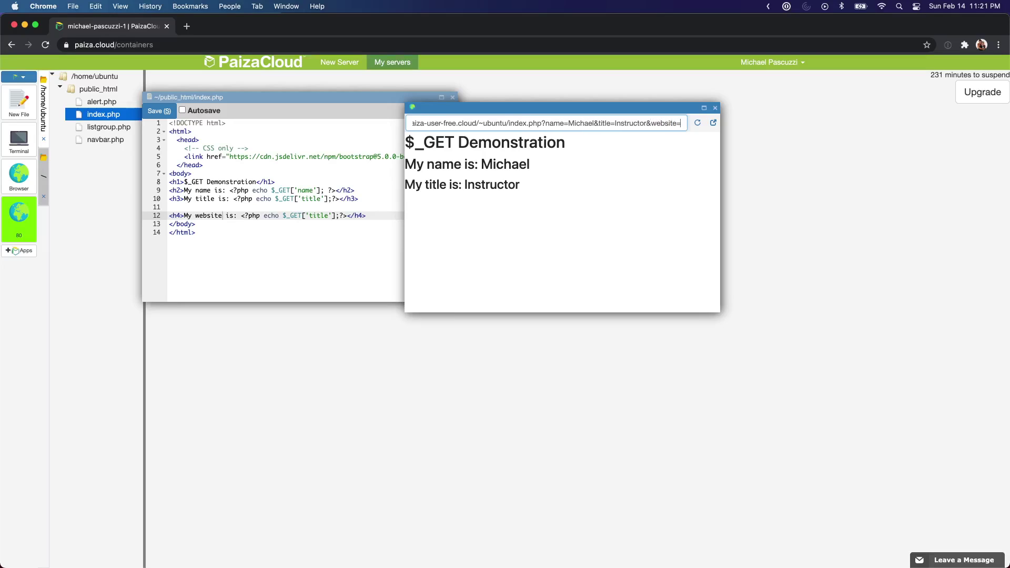
type("google")
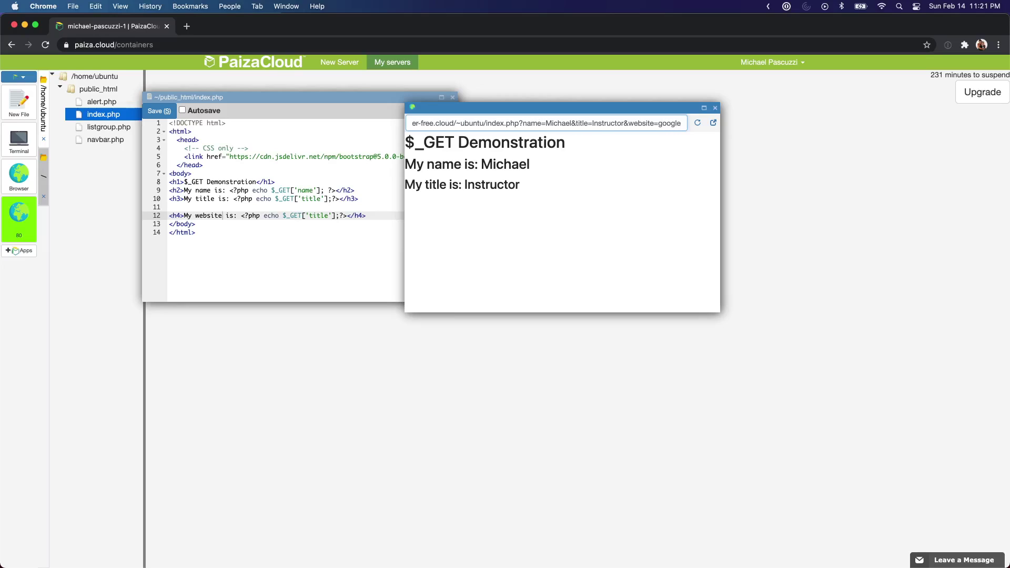
key("Return")
key("super+s")
left_click(629, 393)
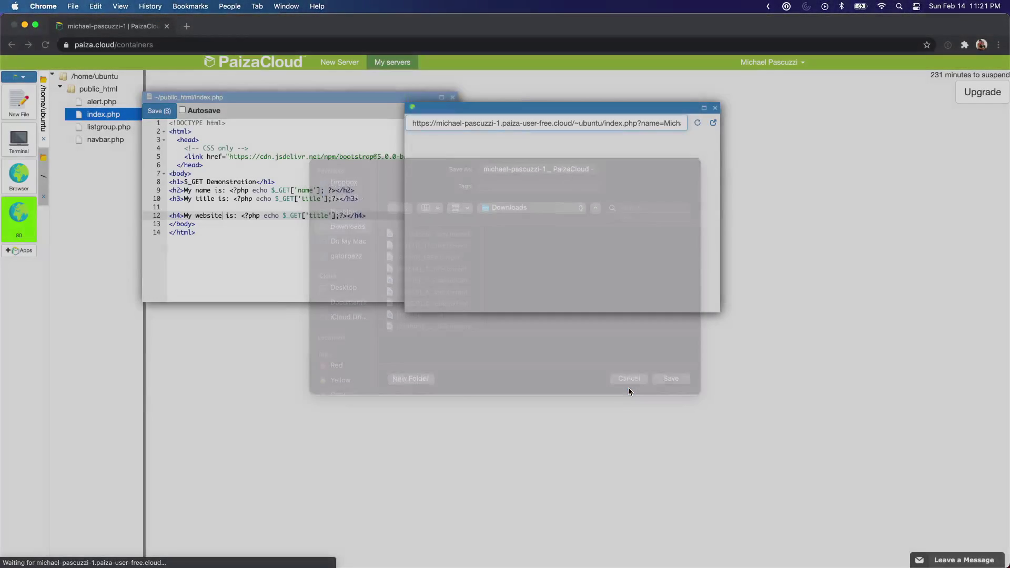
Step: Reload the preview so it shows a third line 'My website is: Instructor'
left_click(698, 126)
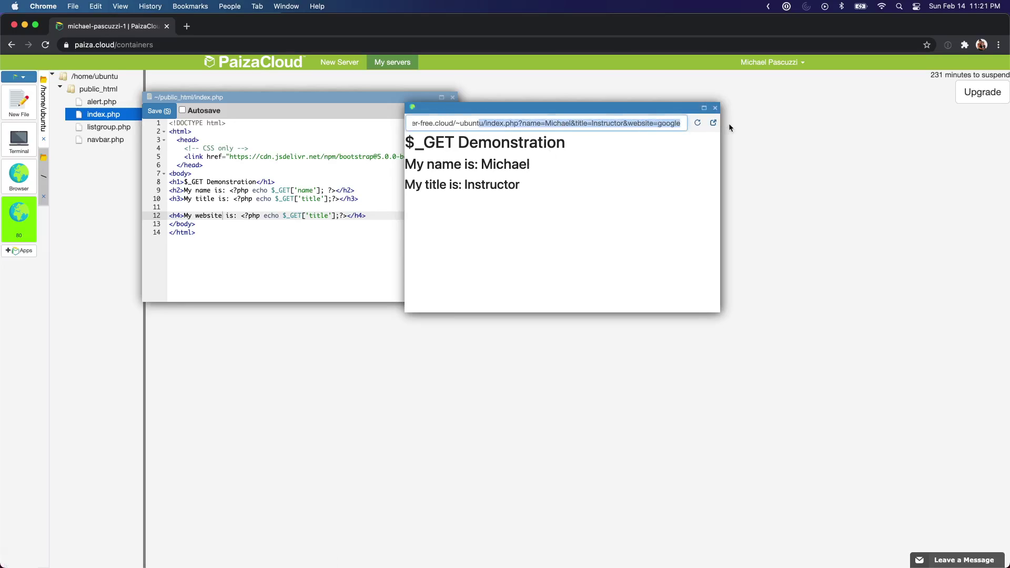
left_click(321, 224)
left_click(617, 150)
left_click(698, 123)
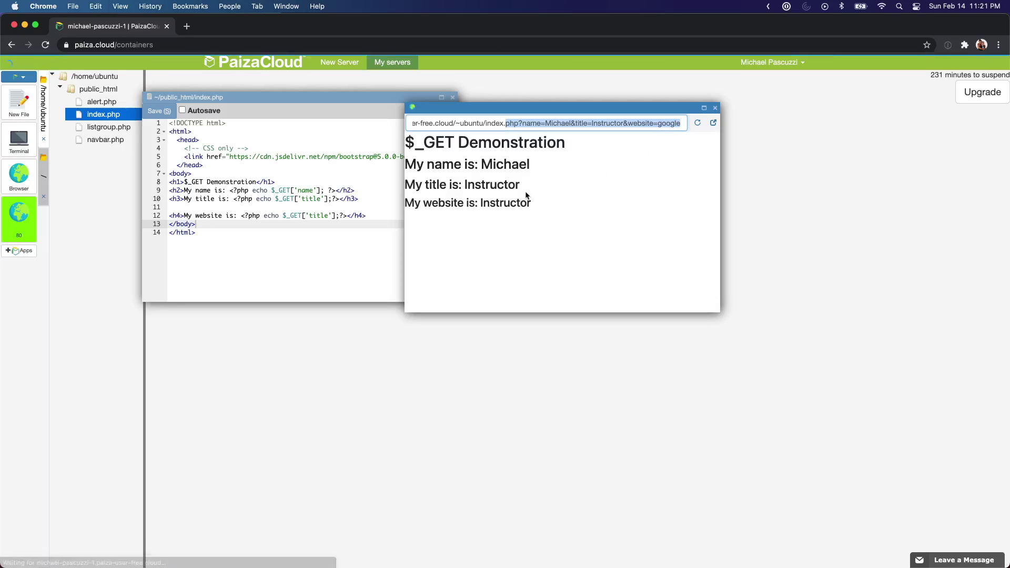
Step: Change line 12 to echo $_GET['website'], save, and reload so the preview shows 'My website is: google'
left_click(390, 199)
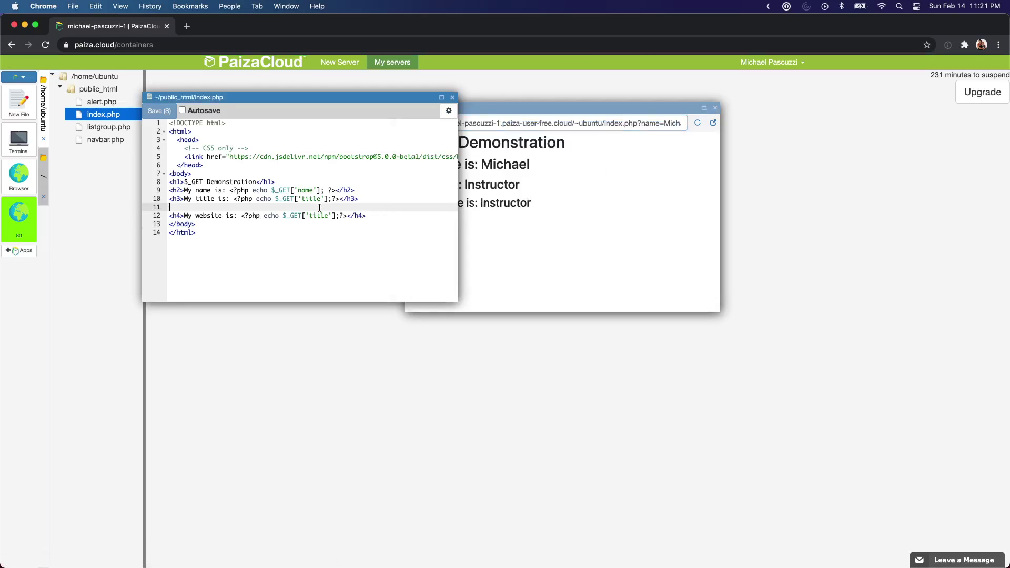
double_click(319, 215)
type("web")
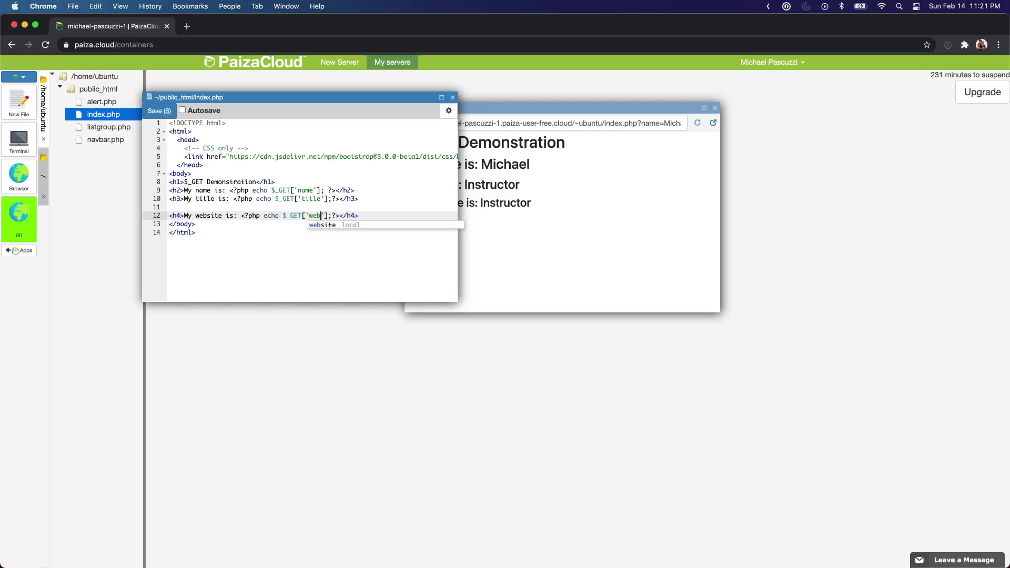
type("site")
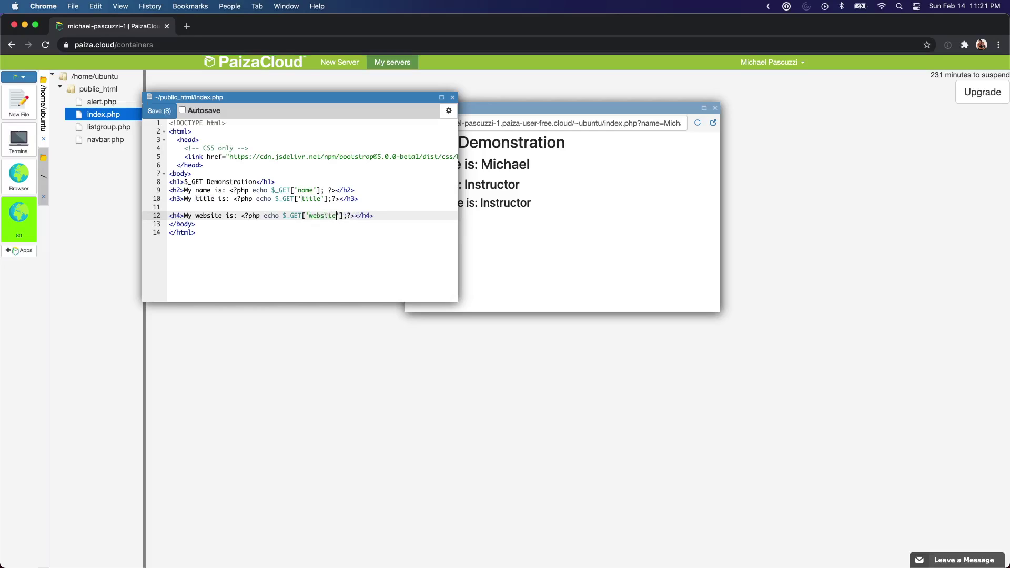
key("super+s")
left_click(518, 214)
left_click(697, 123)
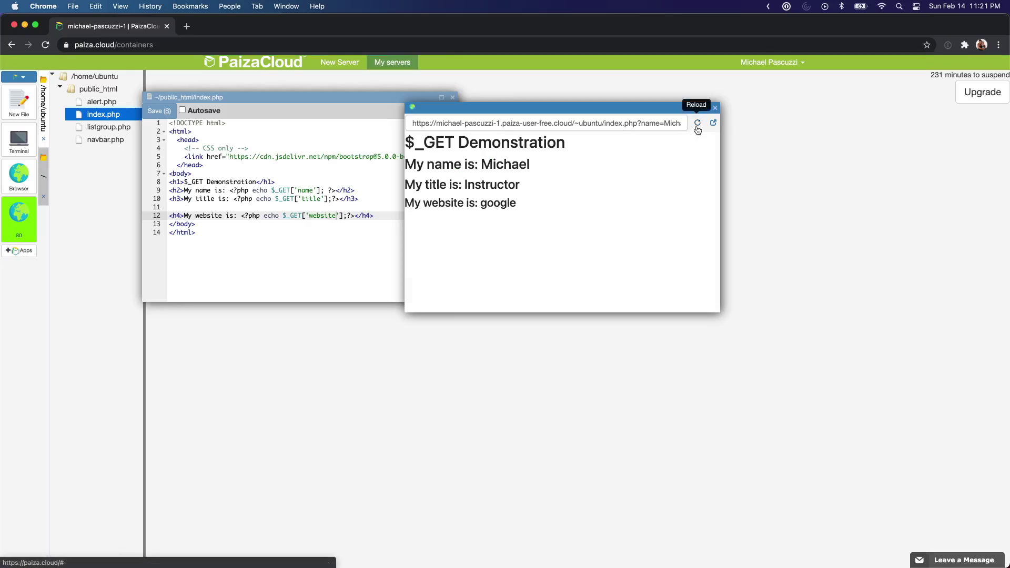
Step: Highlight 'google' in the preview and $_GET['website'] on line 12 to compare them
left_click_drag(478, 204, 538, 210)
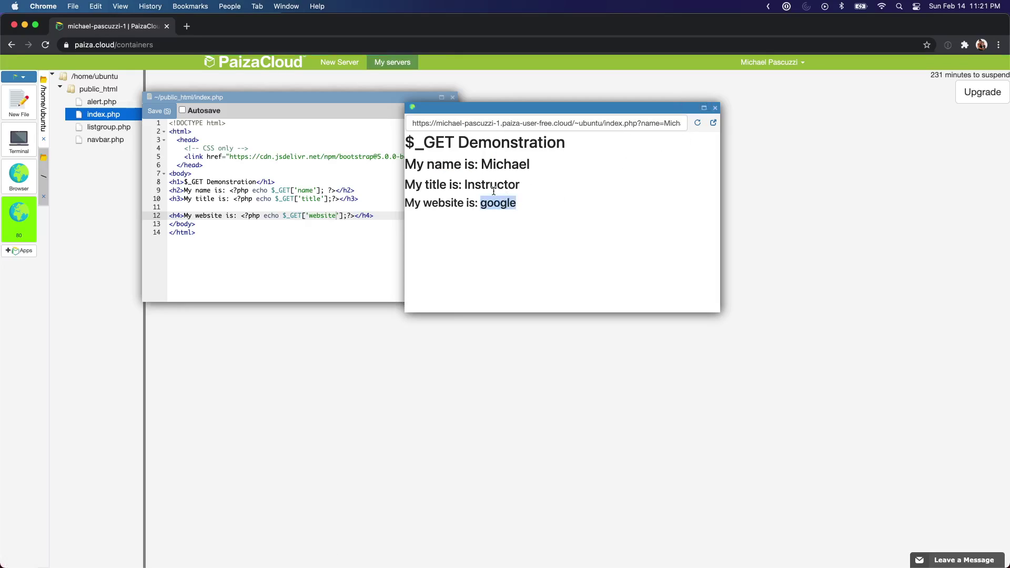
left_click(283, 216)
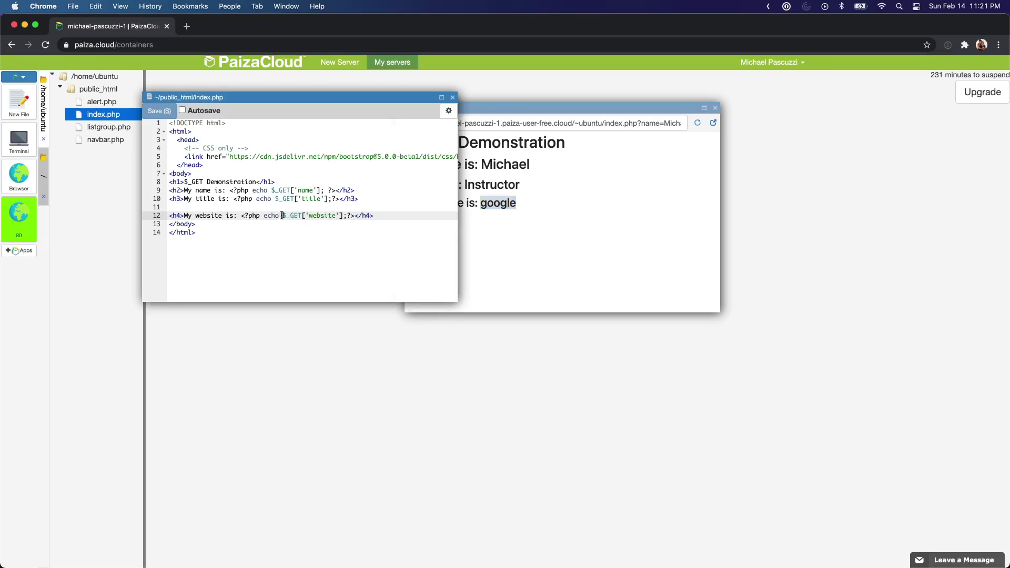
left_click_drag(282, 216, 346, 219)
left_click(616, 198)
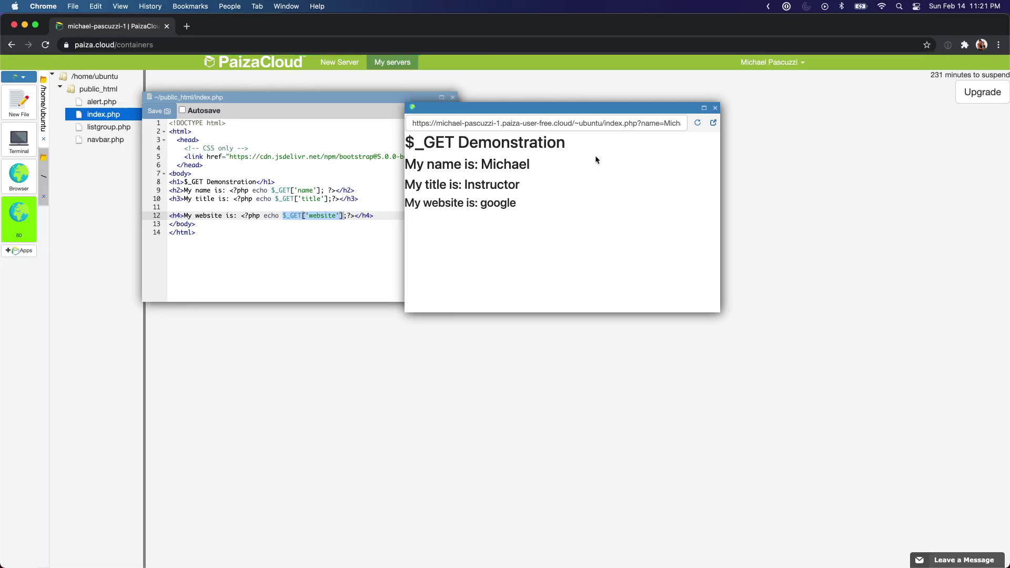
left_click_drag(603, 123, 749, 128)
left_click(647, 124)
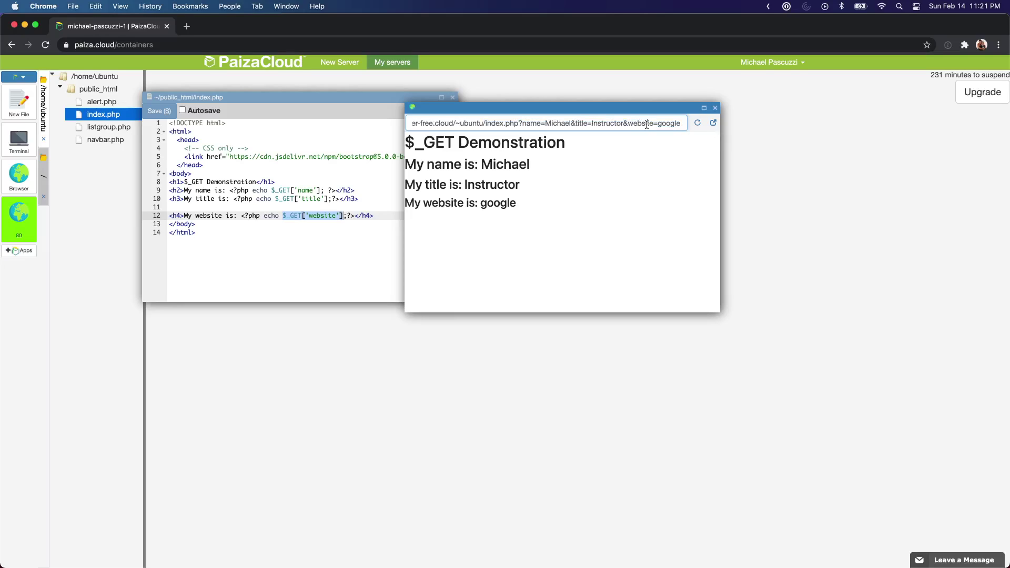
double_click(674, 124)
type("ctor&website=<")
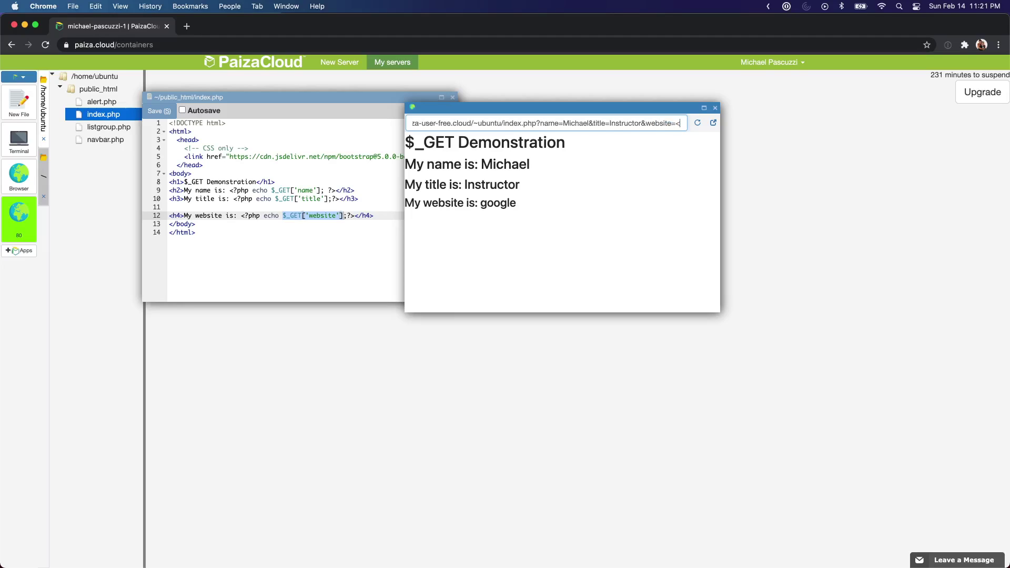
type("a href=")
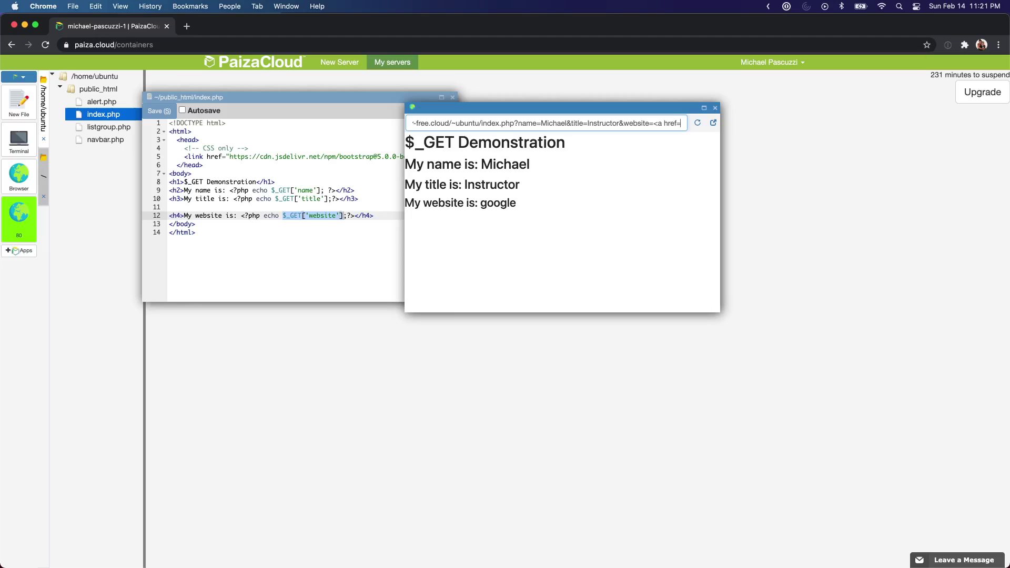
type("\"")
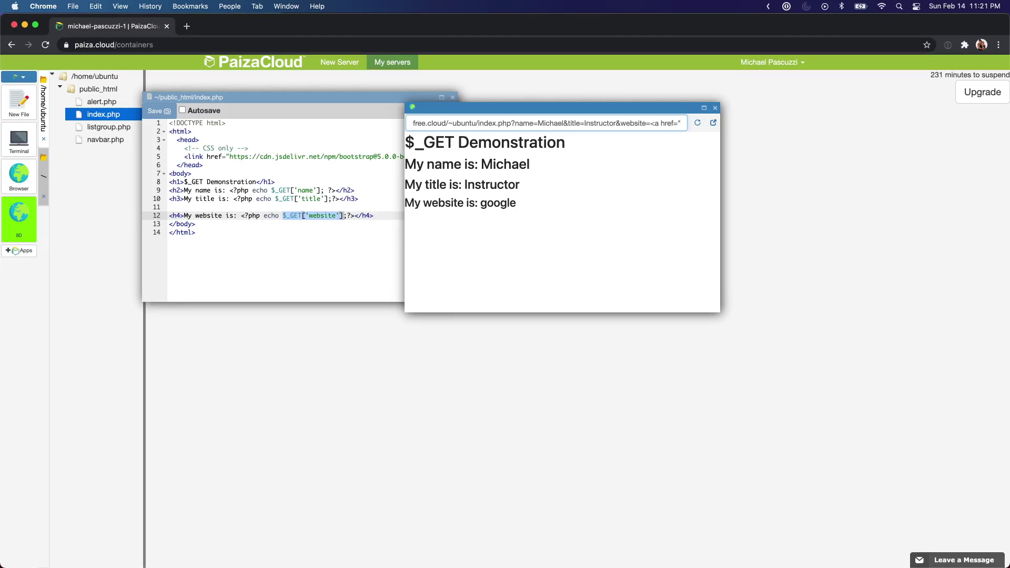
type("www.somene")
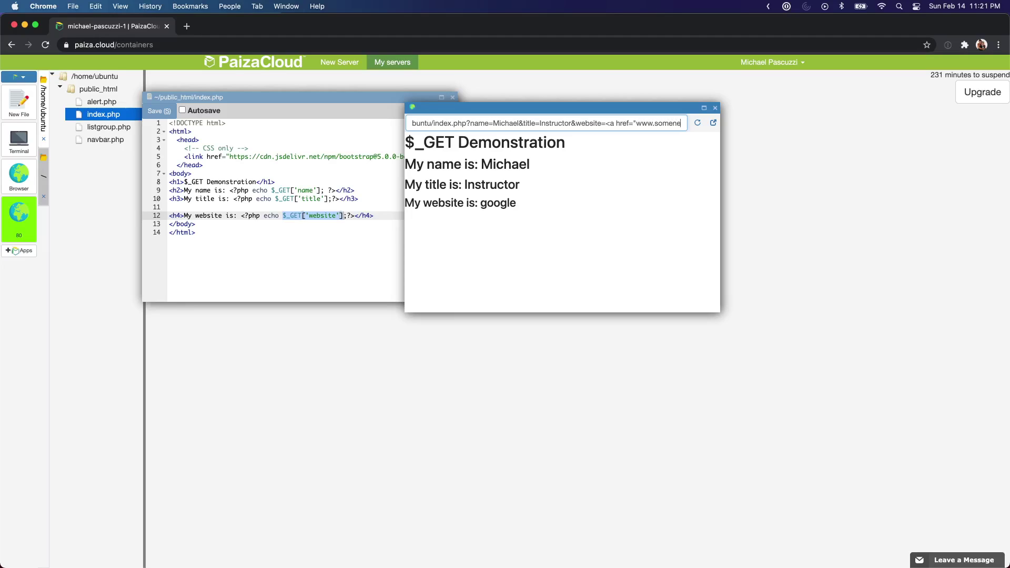
type("fariuswe")
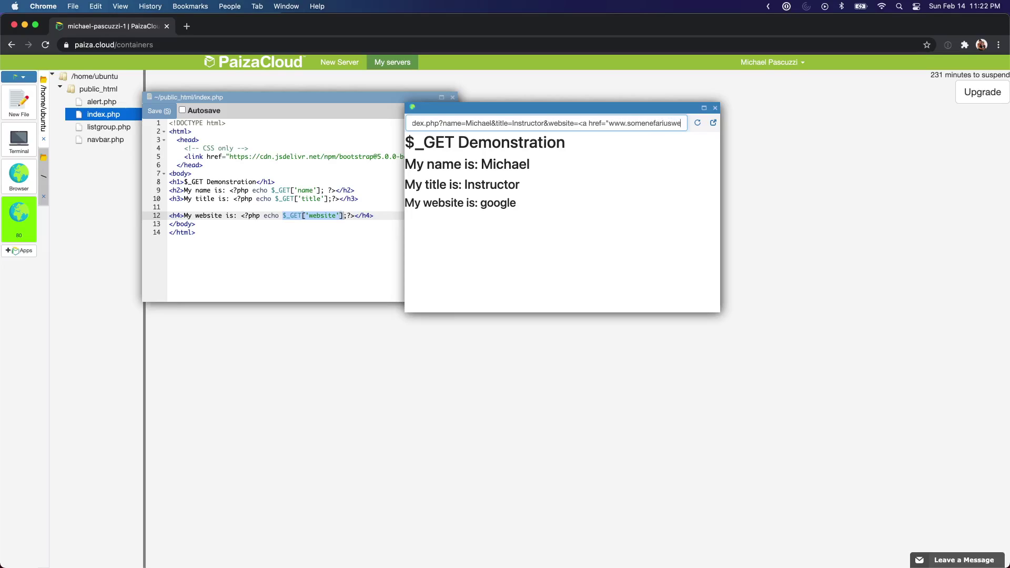
type("bsite.com")
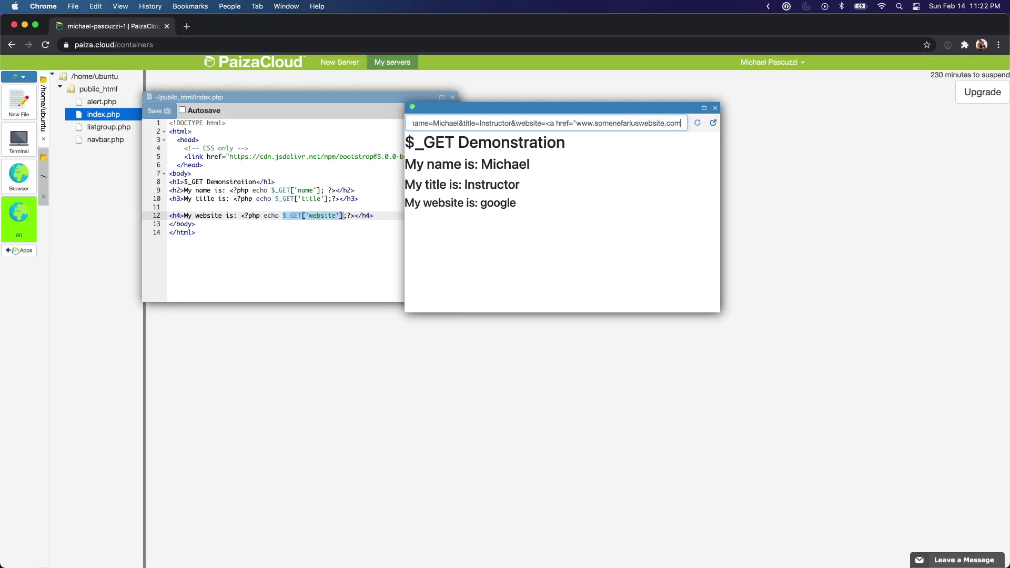
type("\"")
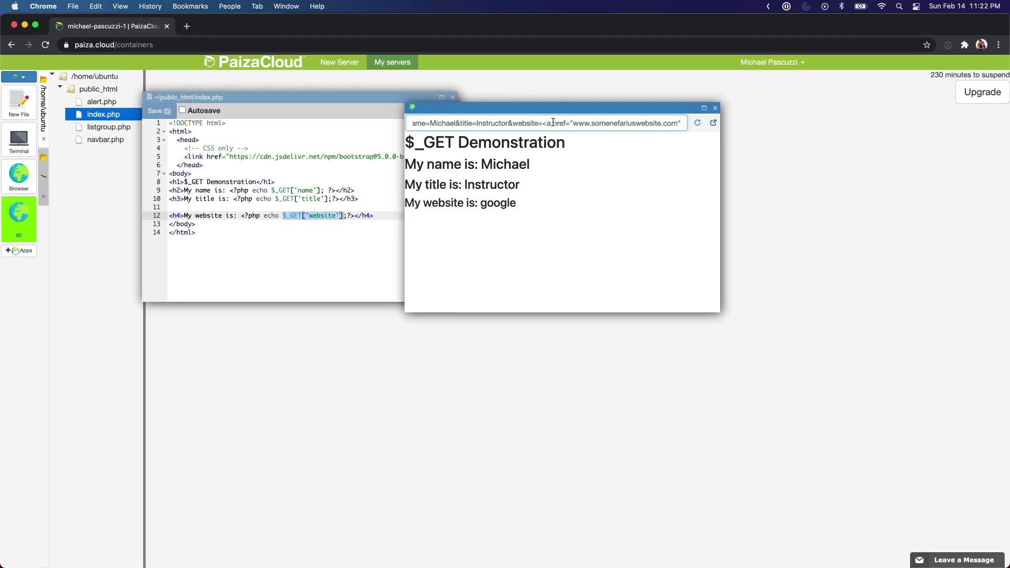
Step: Fix the spacing inside the injected <a href tag and load the page, leaving 'My website is:' empty
left_click(554, 123)
key("BackSpace")
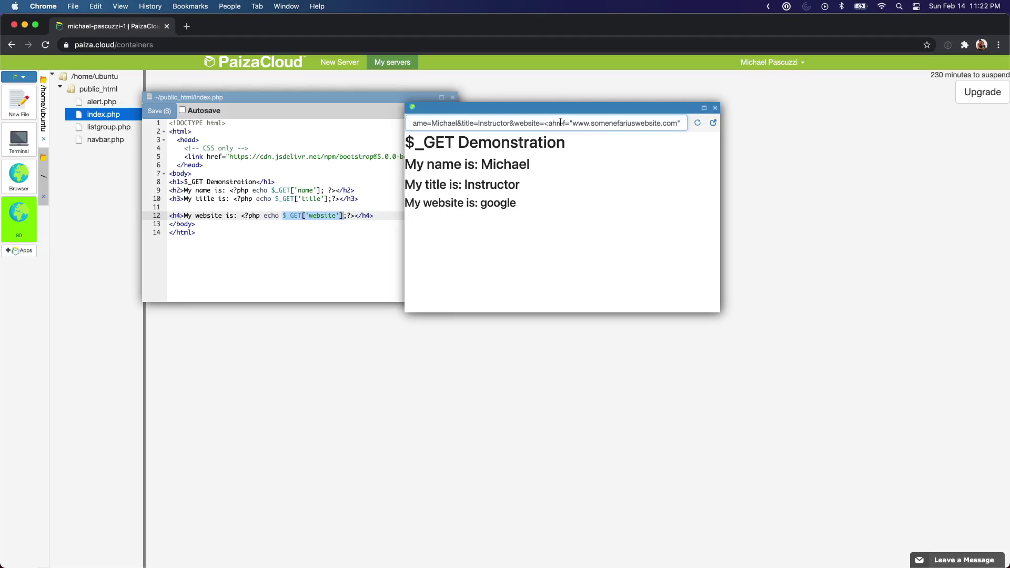
key("BackSpace")
type(">")
left_click(574, 123)
left_click(556, 122)
key("BackSpace")
scroll(273, 205, "right", 5)
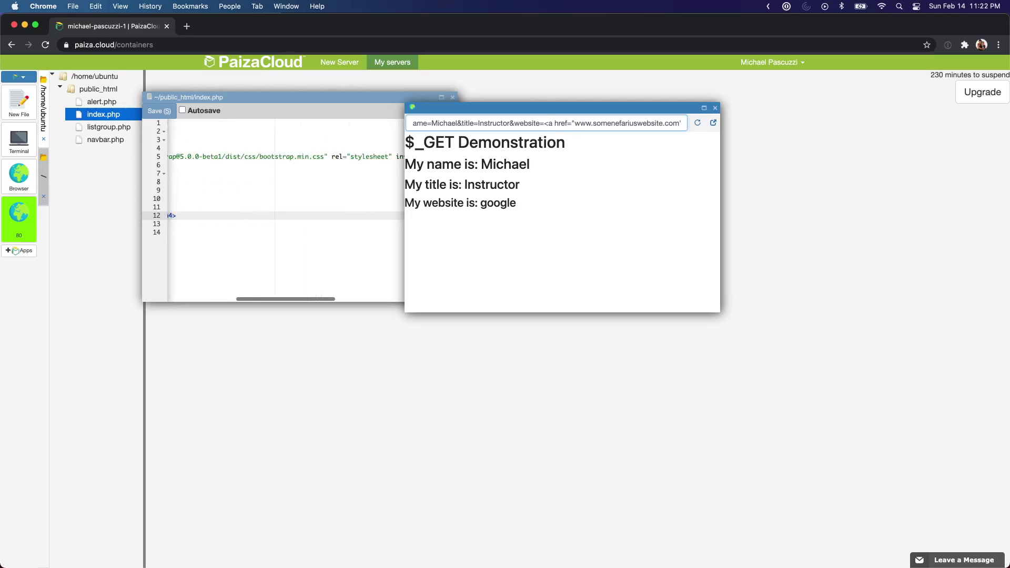
key("Return")
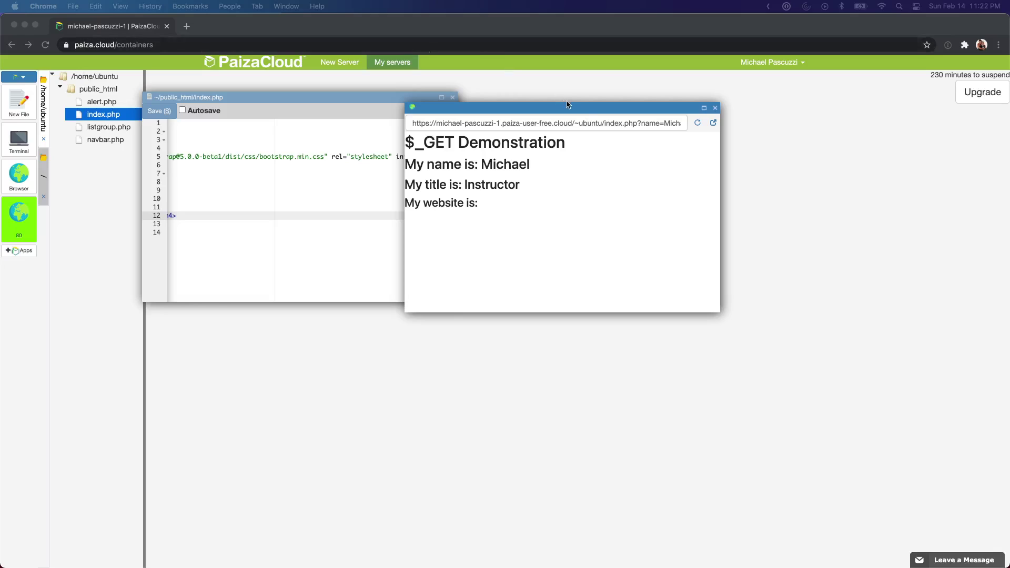
Step: Rewrite the website parameter as an <a href> tag to somenefariouswebsite.com with the text 'Click here'
left_click(758, 122)
key("super+a")
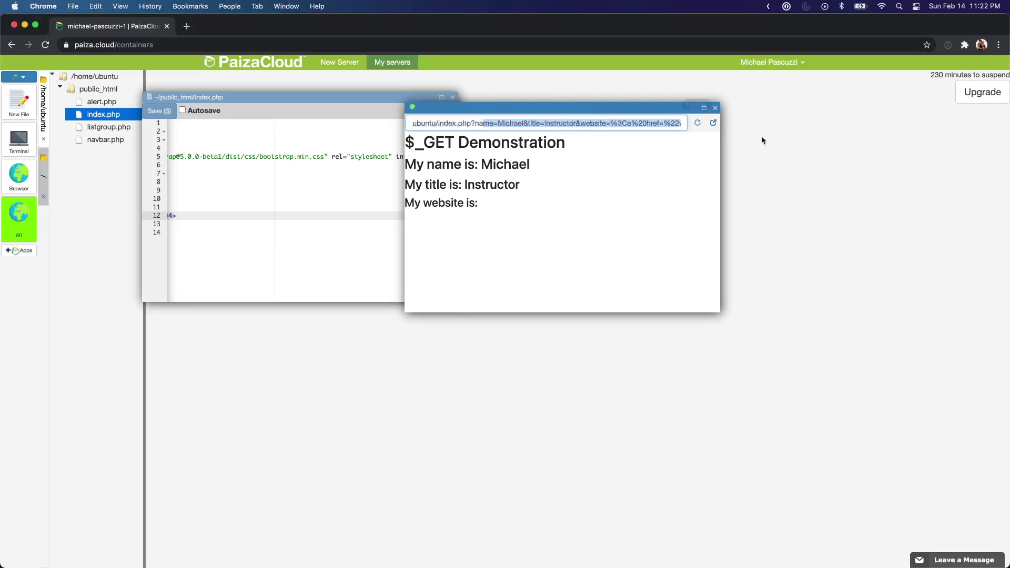
key("Right")
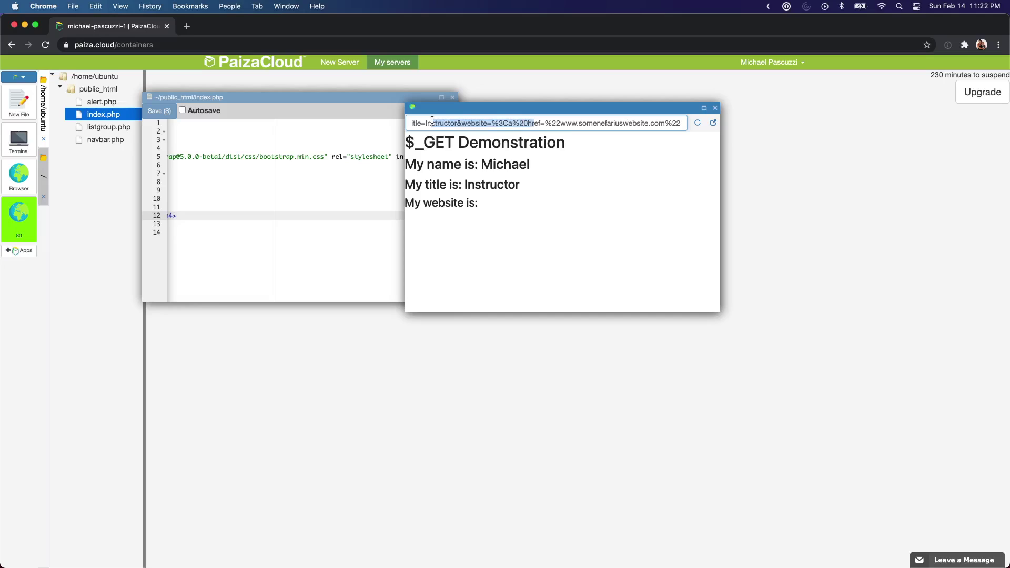
left_click_drag(534, 123, 679, 124)
left_click(571, 125)
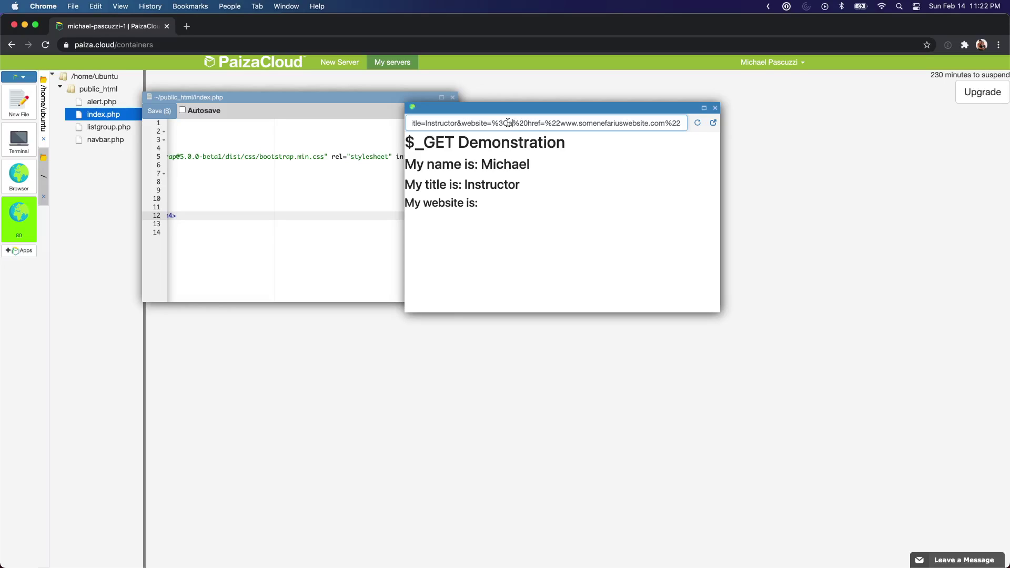
left_click_drag(491, 123, 747, 140)
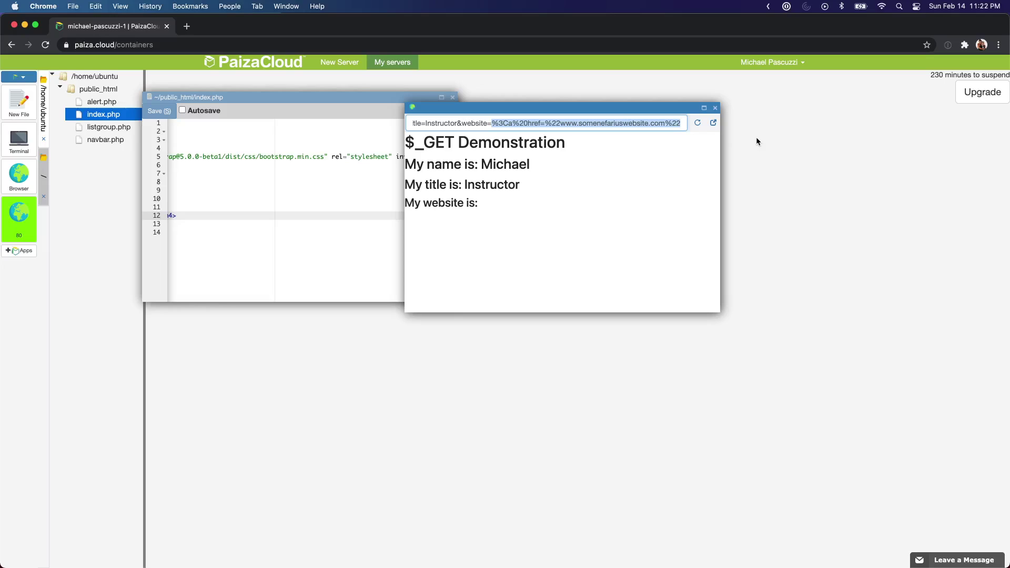
key("BackSpace")
type("<a")
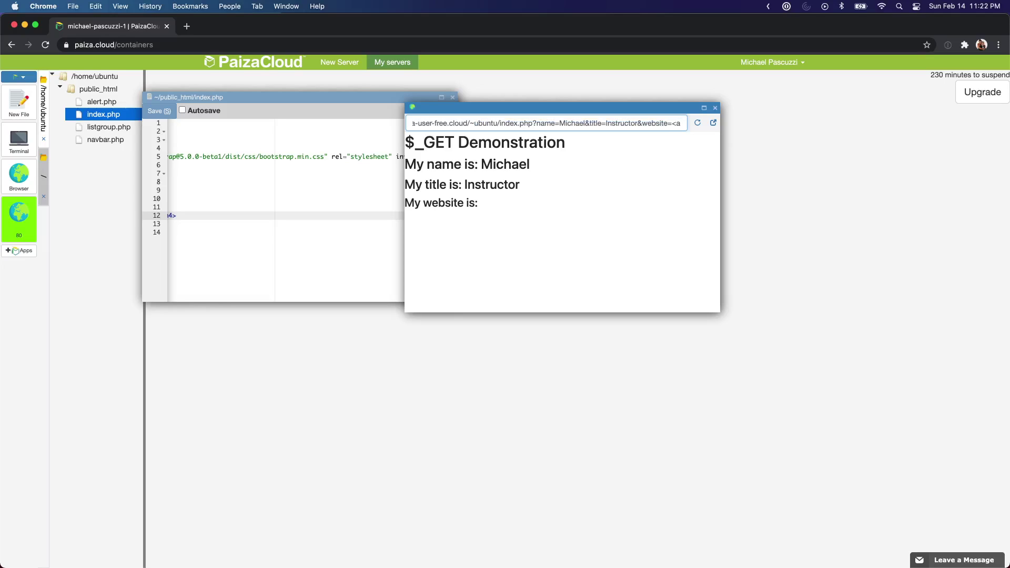
type(" href")
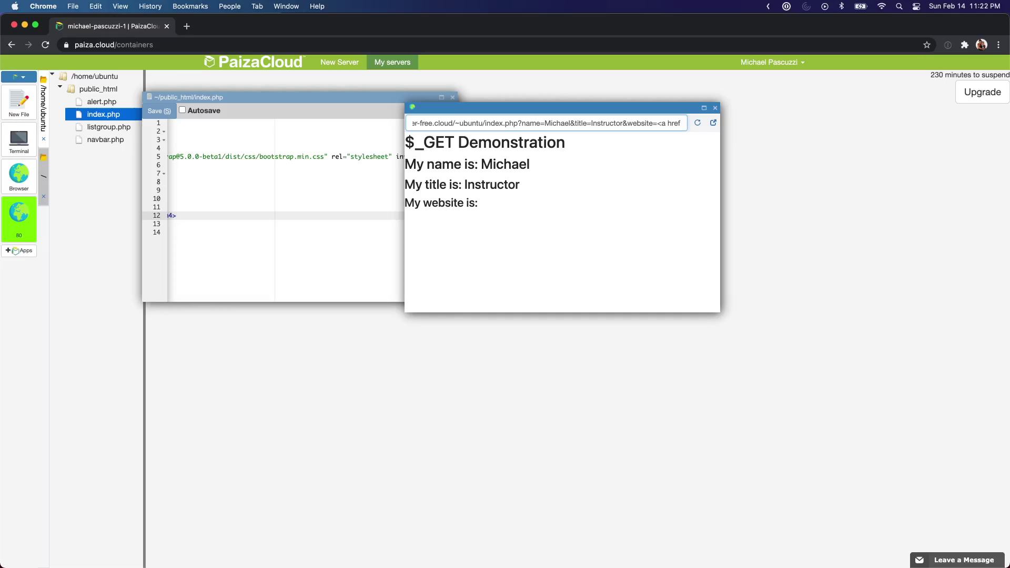
type("=\"ht")
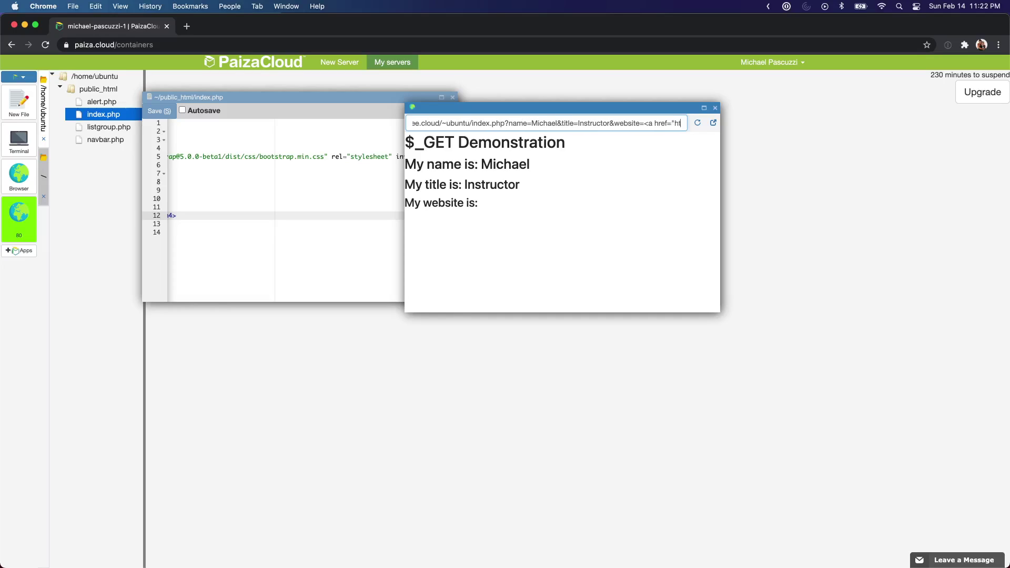
type("tps:")
key("BackSpace")
key("BackSpace")
type("://")
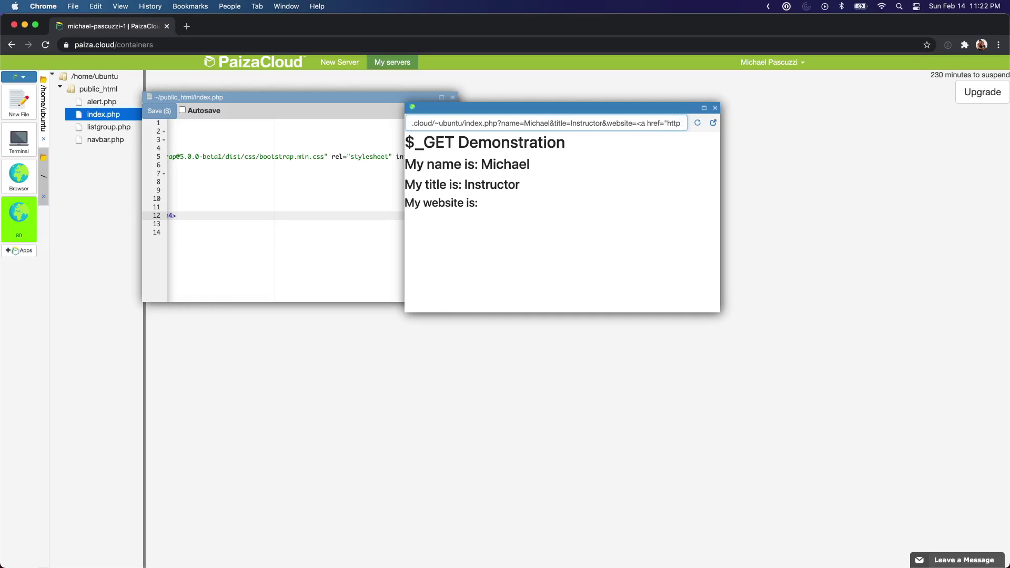
type("www.some")
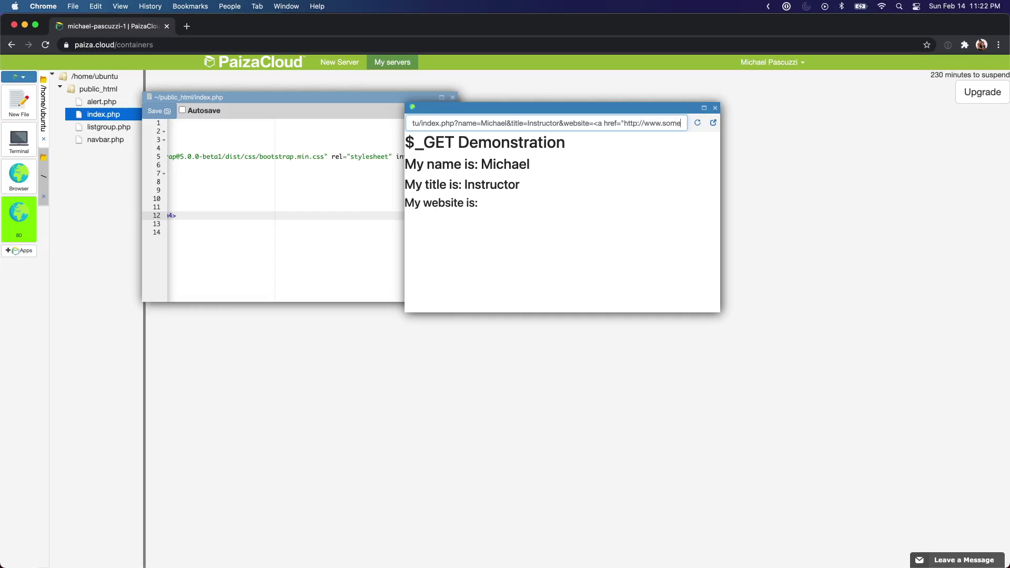
type("nefariouswebs")
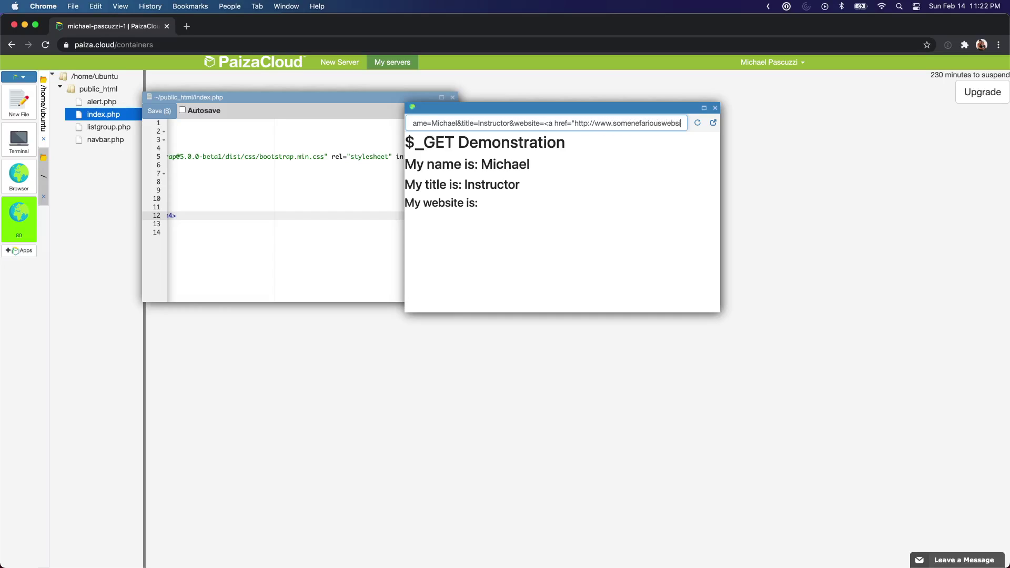
type("ite.com")
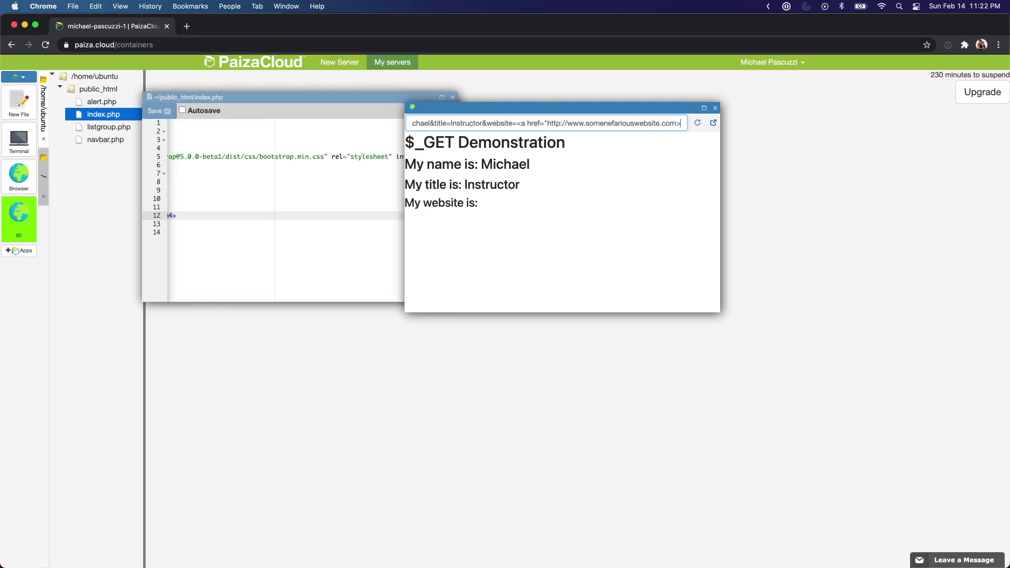
type("\">")
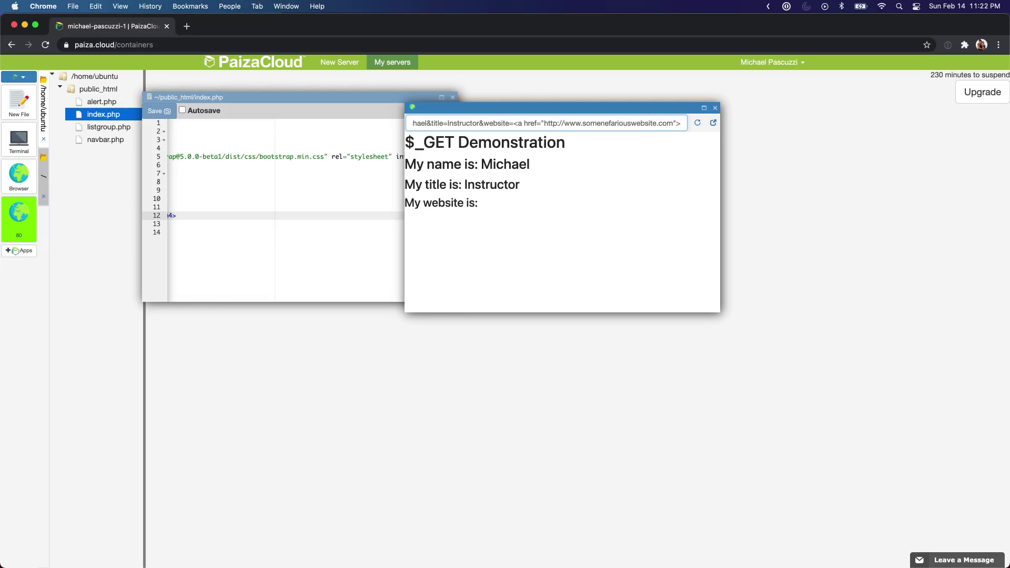
type("Click here")
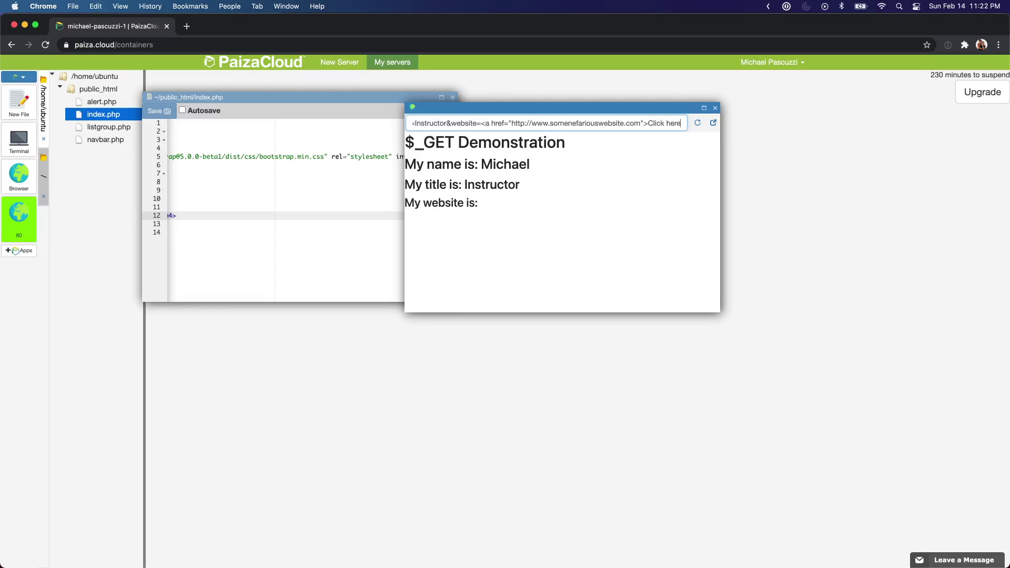
type("</a>")
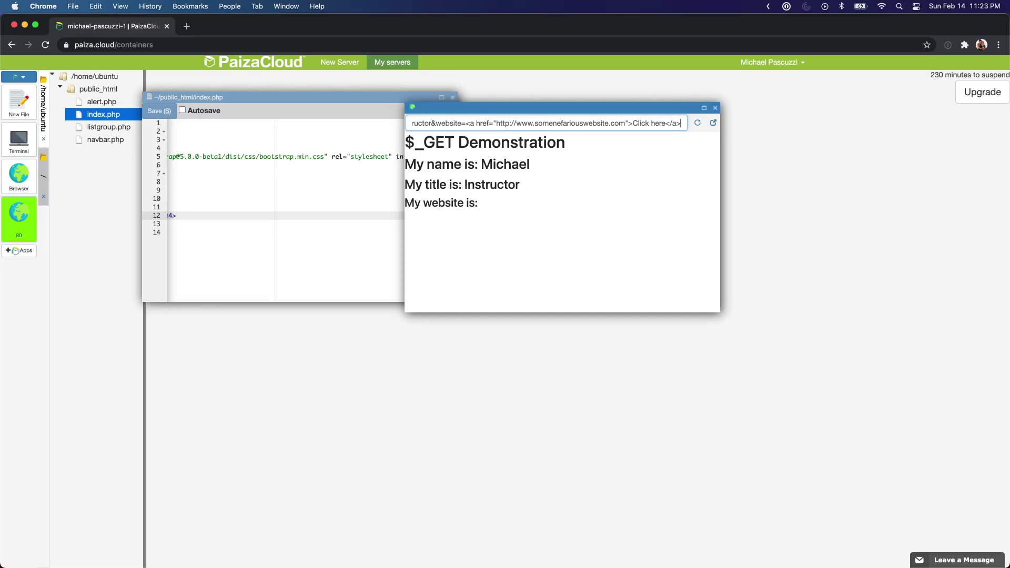
Step: Reload so 'Click here' renders as a link, then review the echo lines in index.php
left_click(697, 123)
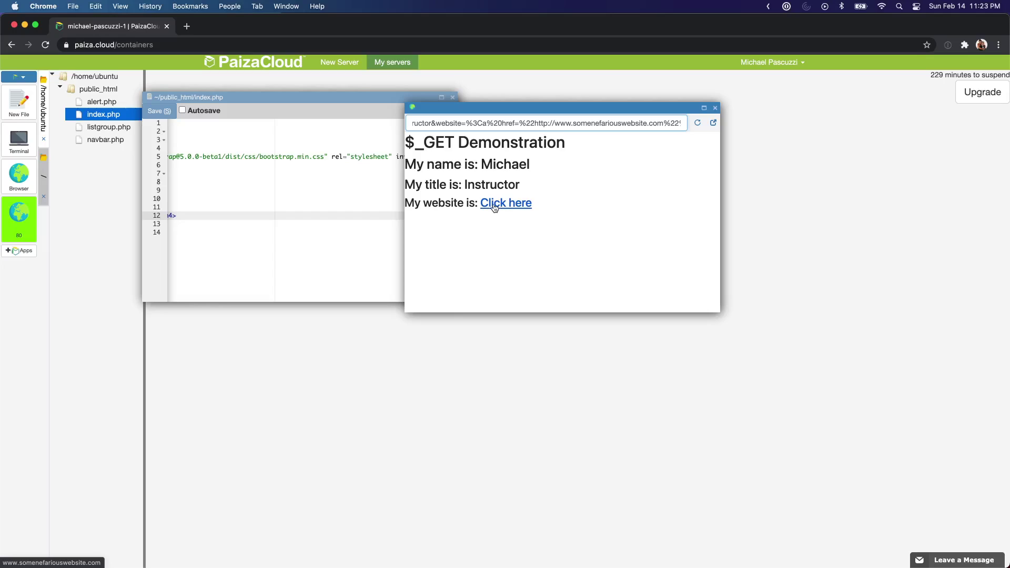
left_click(286, 211)
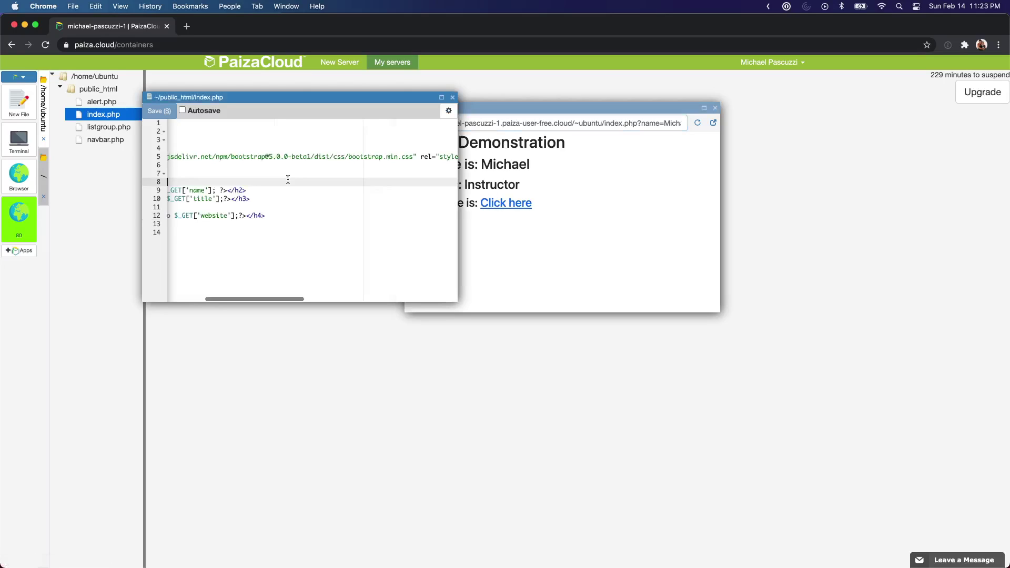
left_click(205, 223)
key("Up")
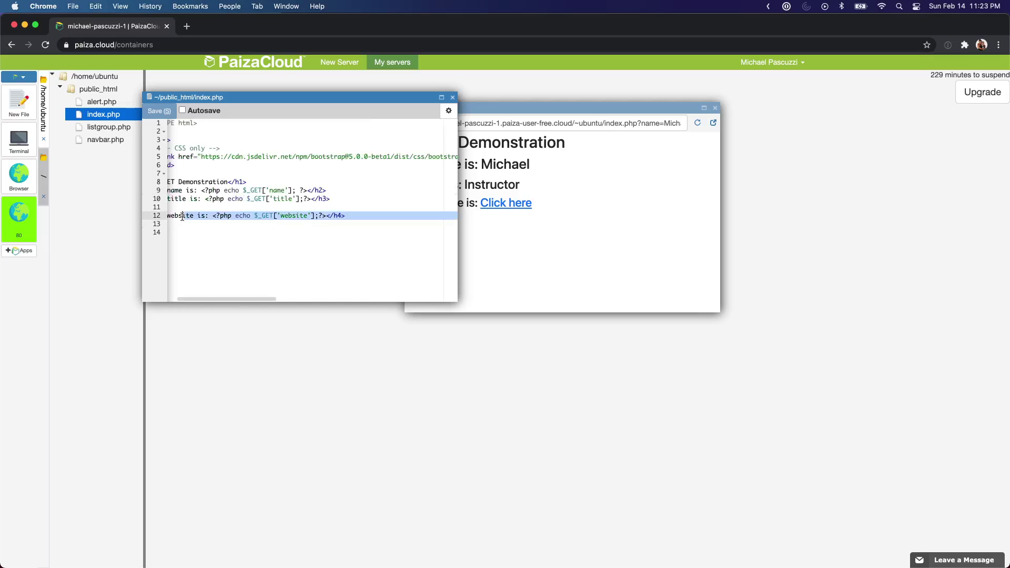
left_click(246, 193)
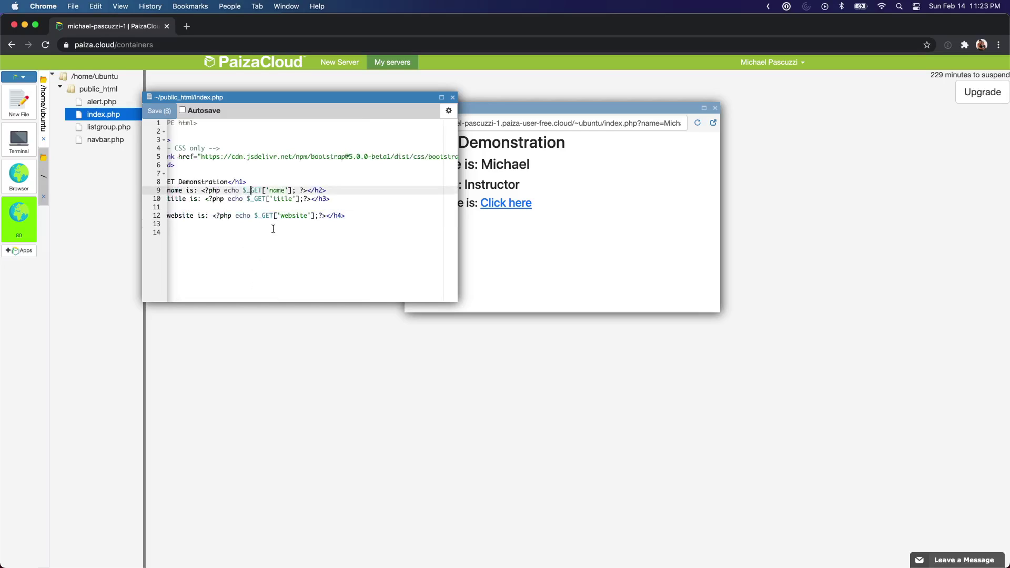
Step: Inspect the injected tag inside the preview page's address
left_click(583, 231)
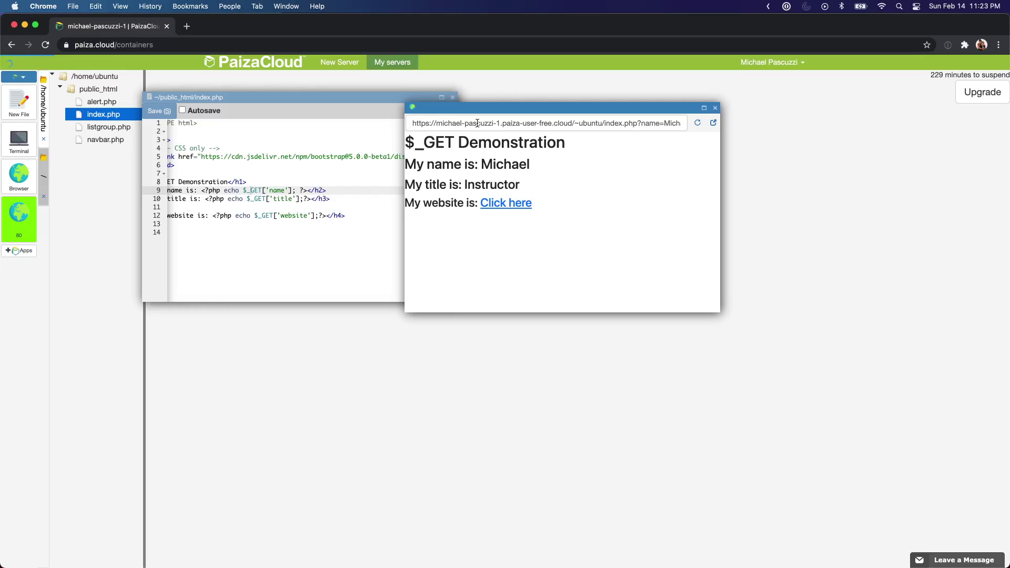
triple_click(476, 123)
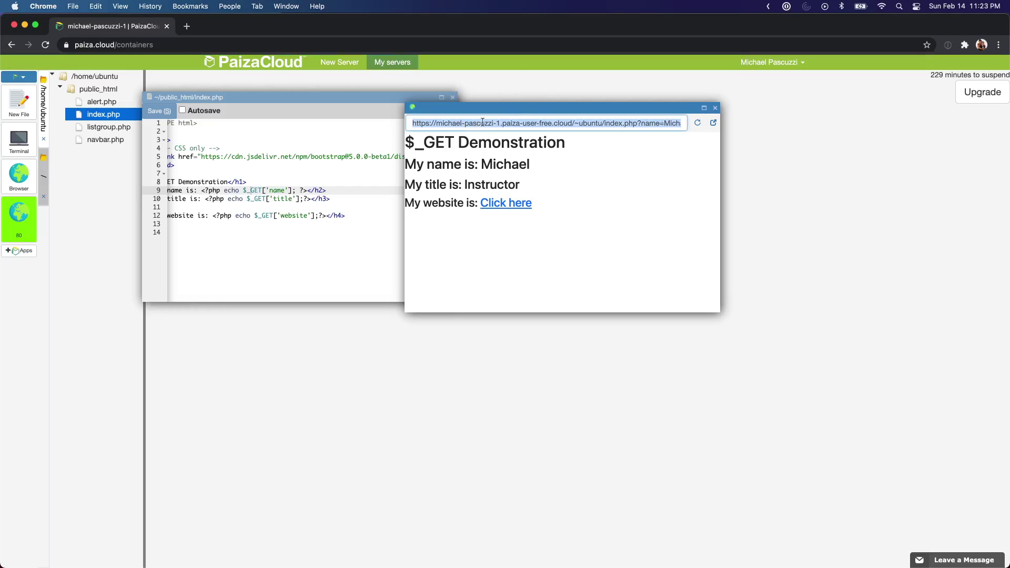
left_click_drag(560, 123, 765, 125)
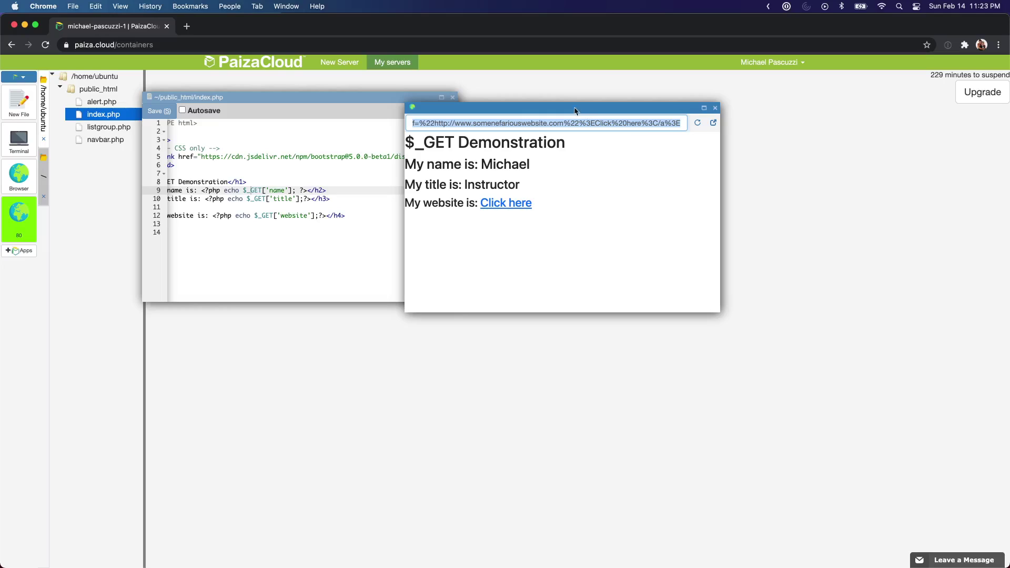
left_click(547, 123)
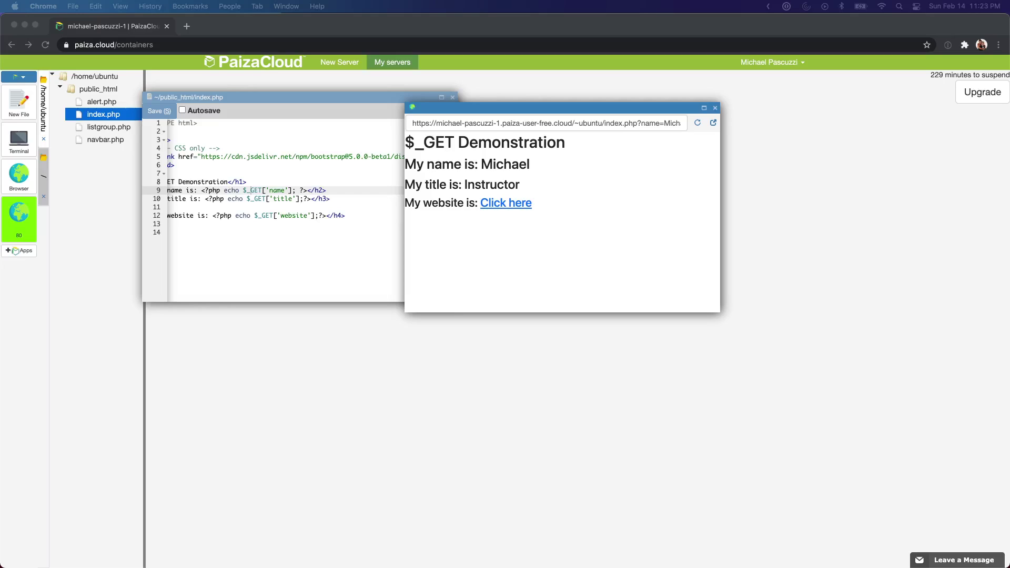
Step: Wrap the name echo on line 9 in htmlspecialchars( ) and copy the call for reuse
left_click(239, 190)
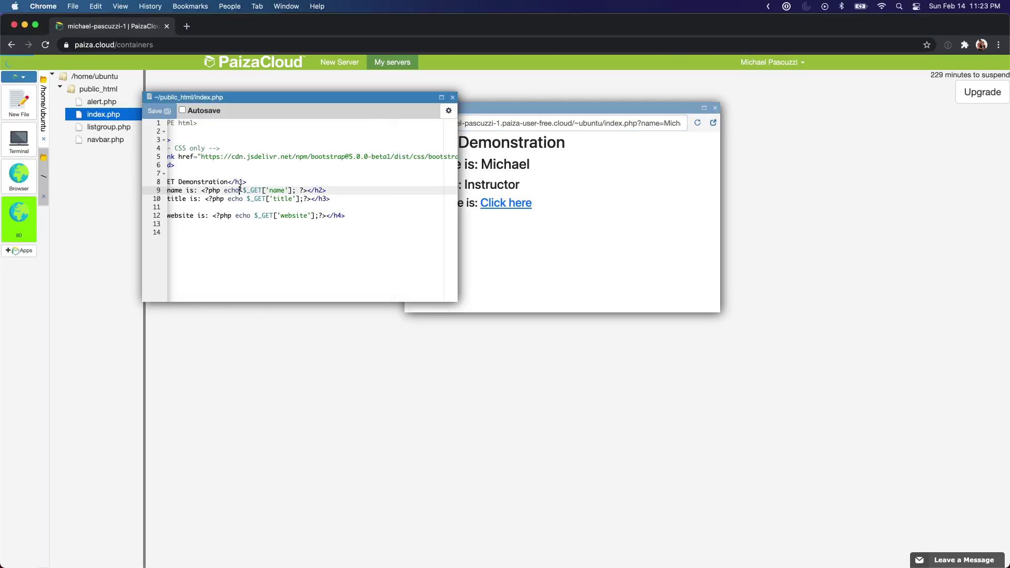
type("htmls")
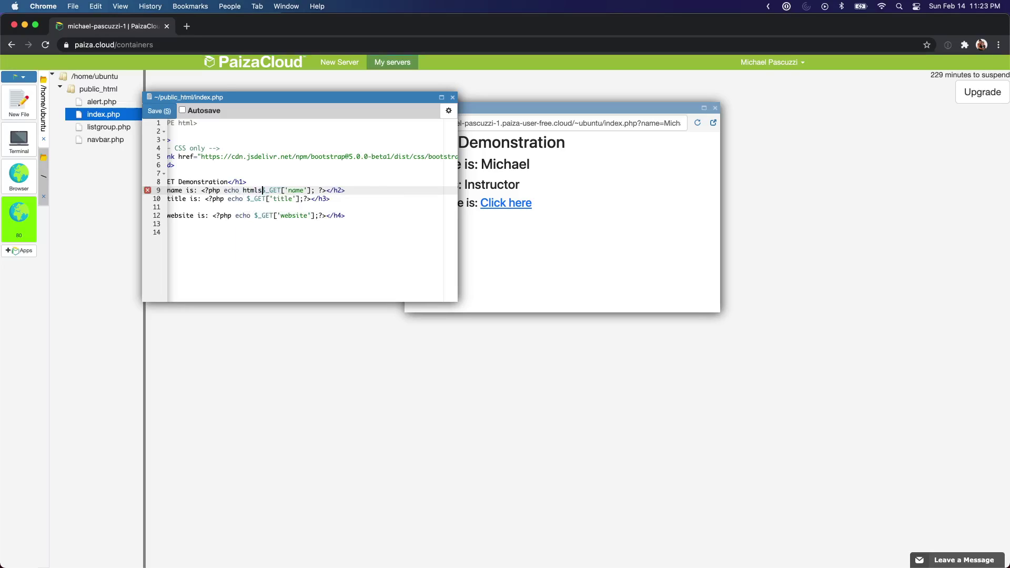
type("peci")
type("alchar")
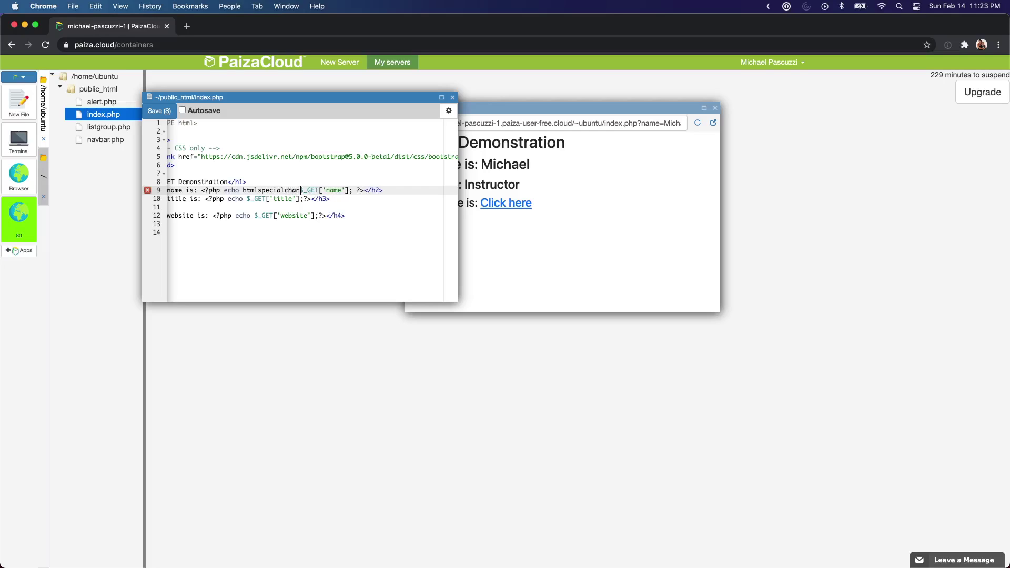
type("s(")
left_click(356, 190)
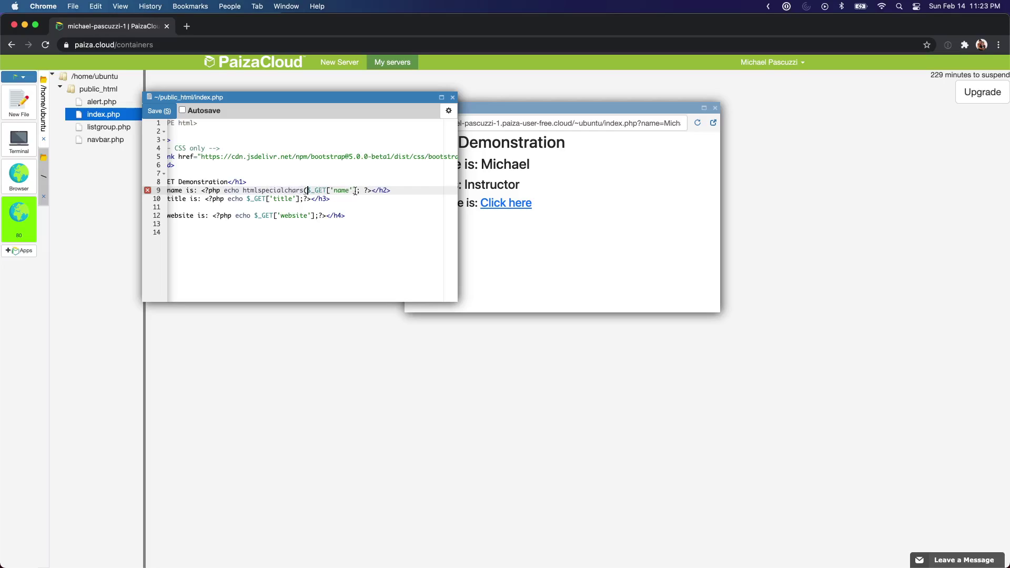
type(")")
left_click_drag(304, 191, 242, 190)
key("super+c")
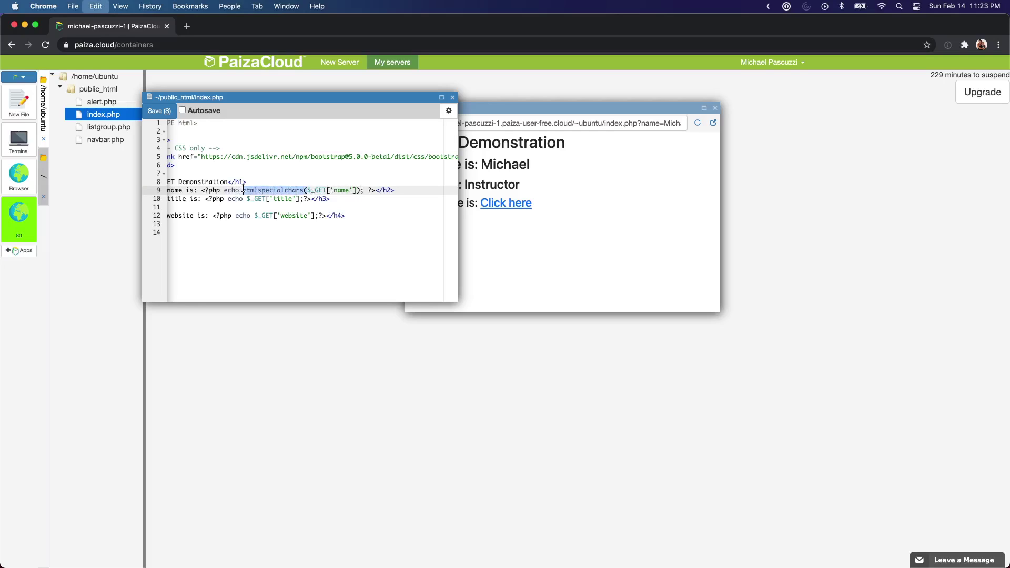
Step: Wrap the title and website echoes on lines 10 and 12 in htmlspecialchars( ) and save index.php
left_click(247, 199)
key("super+v")
left_click(366, 200)
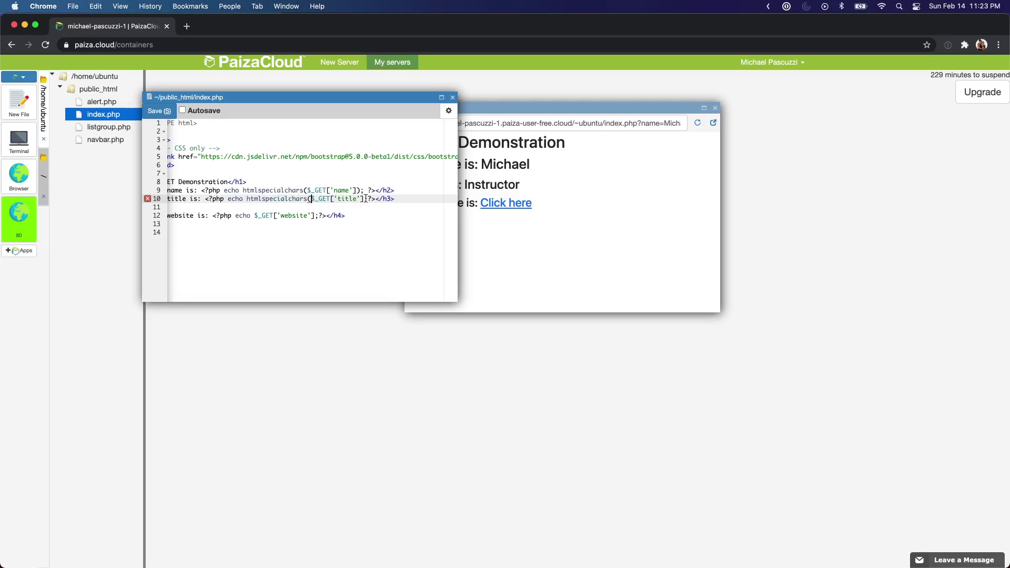
type(")")
left_click(255, 215)
key("super+v")
left_click(376, 216)
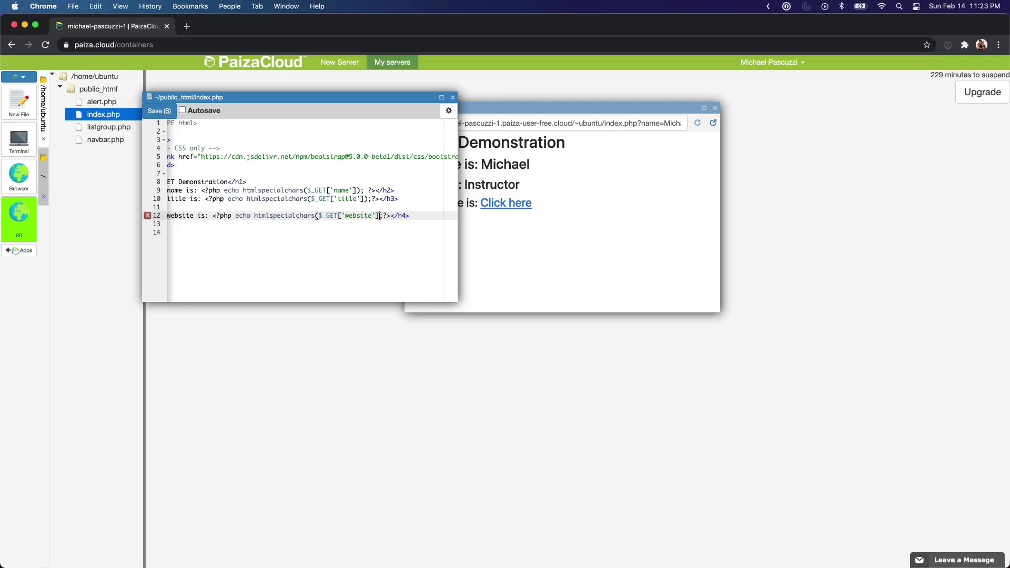
type(")")
key("super+s")
left_click(571, 242)
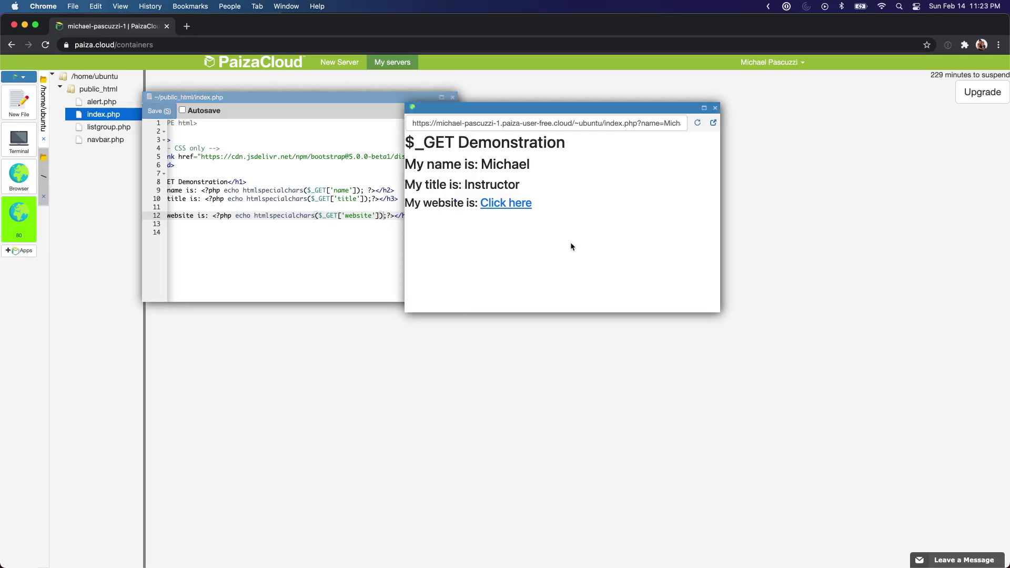
Step: Reload the preview and highlight the a-tag now printed as plain text after 'My website is:'
left_click(696, 124)
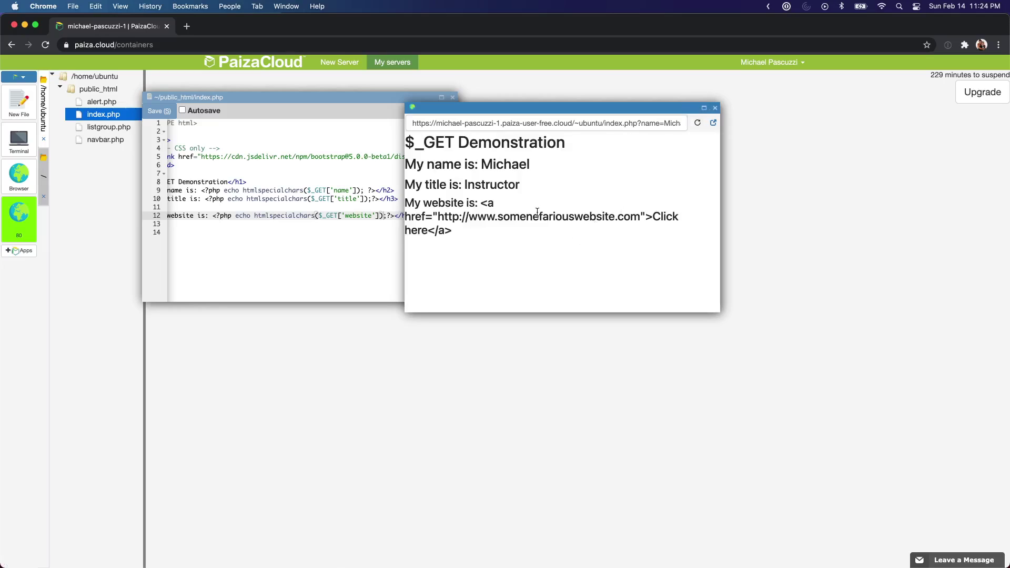
left_click_drag(482, 204, 488, 247)
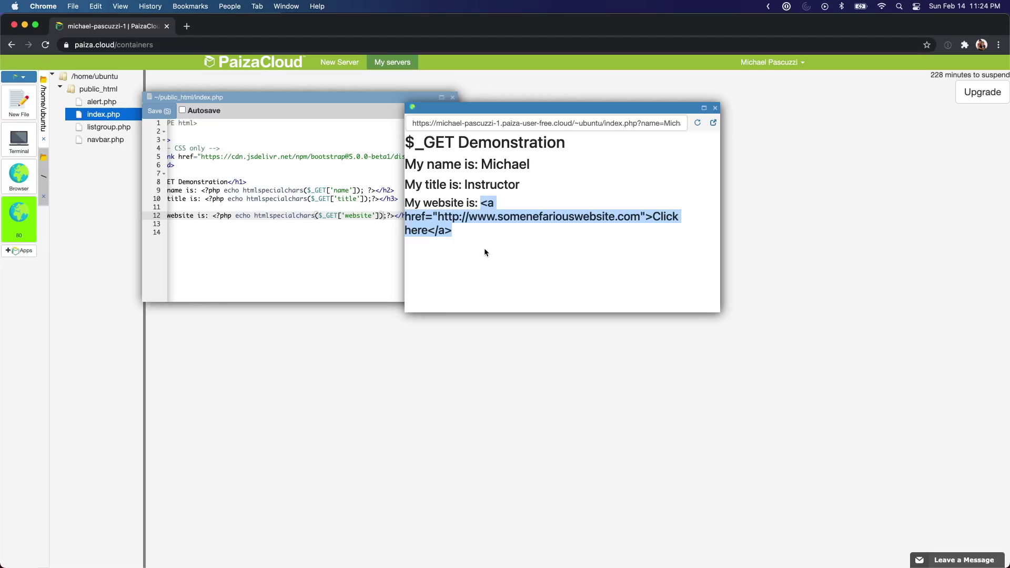
left_click(491, 208)
left_click_drag(482, 203, 487, 229)
Step: Select the whole 'My website is' line and glance at the injected address
triple_click(484, 216)
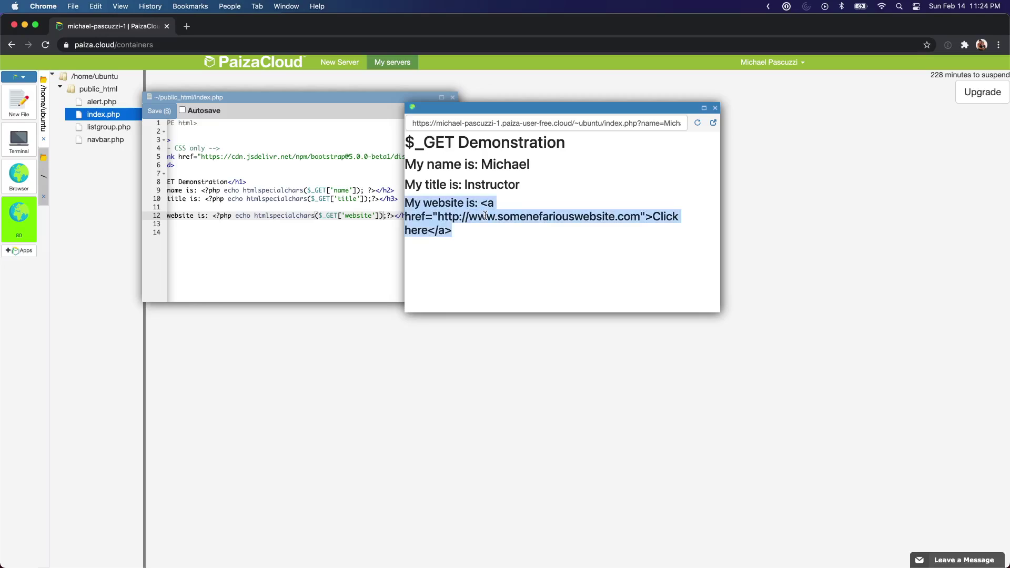
left_click(485, 215)
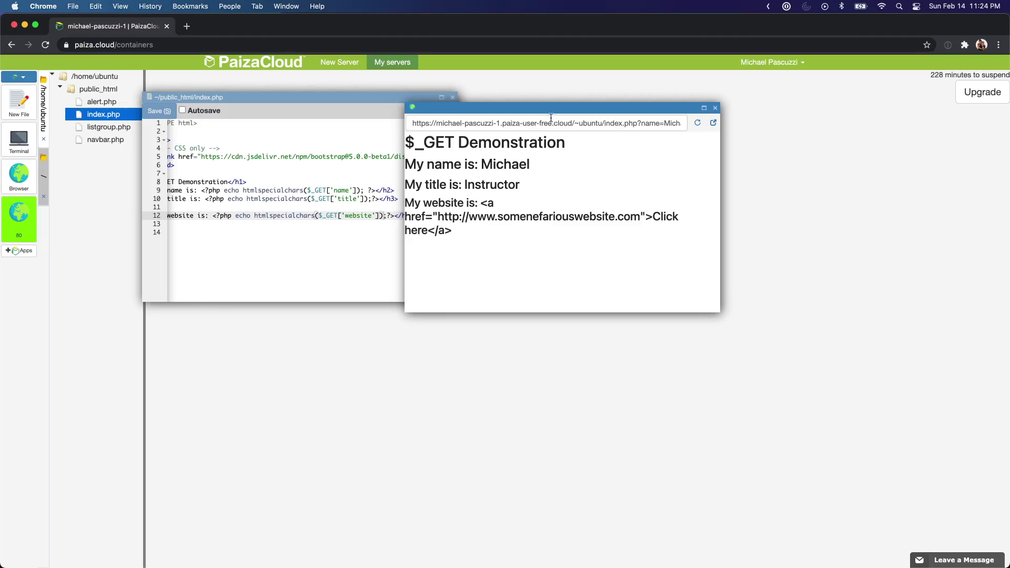
left_click(620, 124)
left_click(572, 196)
Step: Highlight the htmlspecialchars call on the name echo line 9 of index.php
left_click(276, 219)
mouse_move(244, 191)
left_mouse_down()
mouse_move(293, 199)
mouse_move(303, 190)
left_mouse_up()
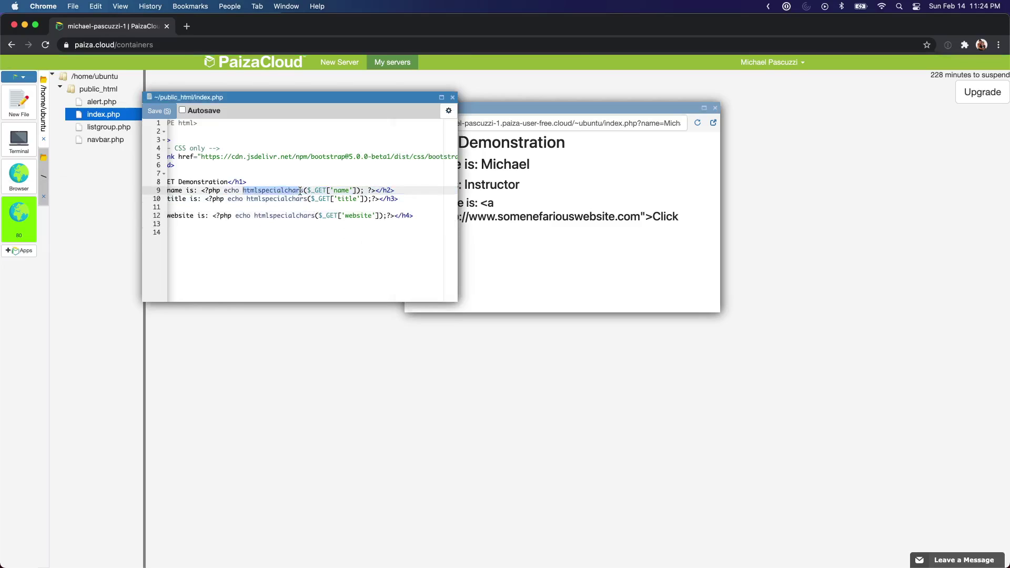